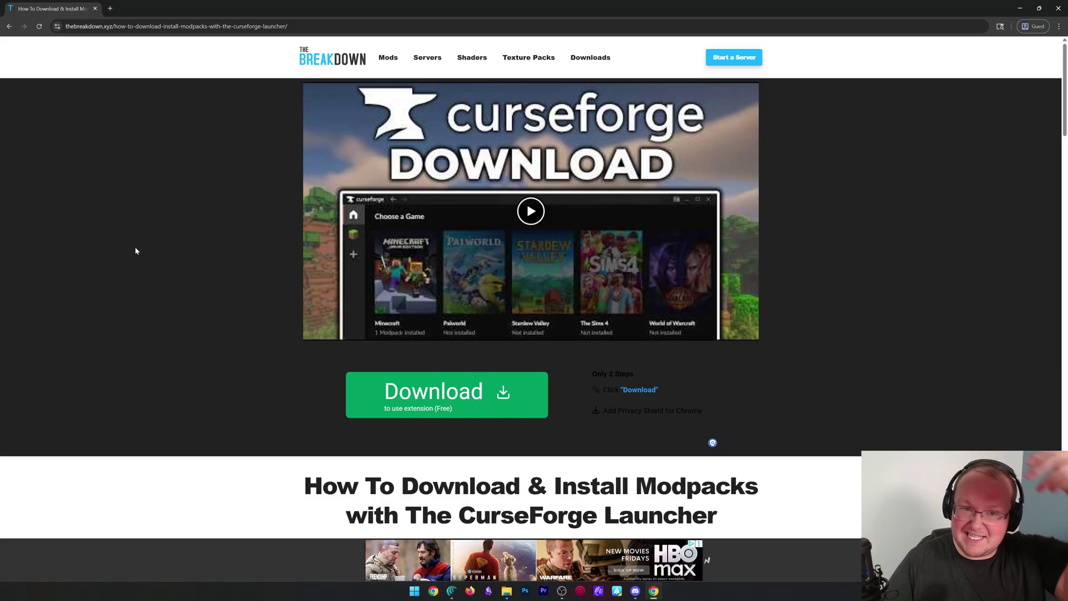
Follow the guide's CurseForge download link and save the standalone Windows installer to the Downloads folder
{"action": "scroll", "coordinate": [135, 252], "scroll_direction": "down", "scroll_amount": 3}
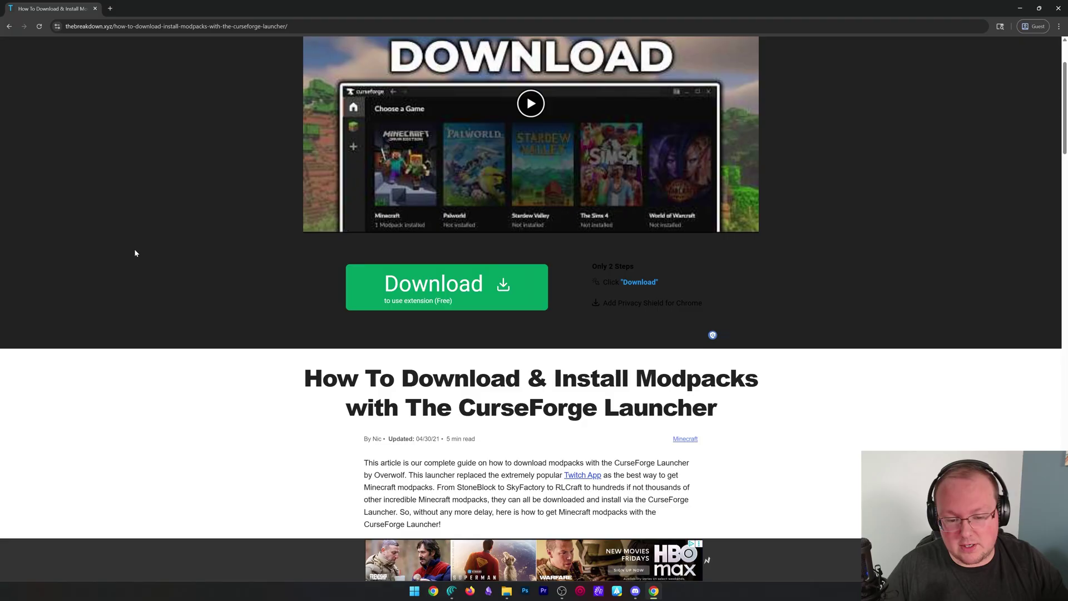
{"action": "scroll", "coordinate": [171, 264], "scroll_direction": "down", "scroll_amount": 2}
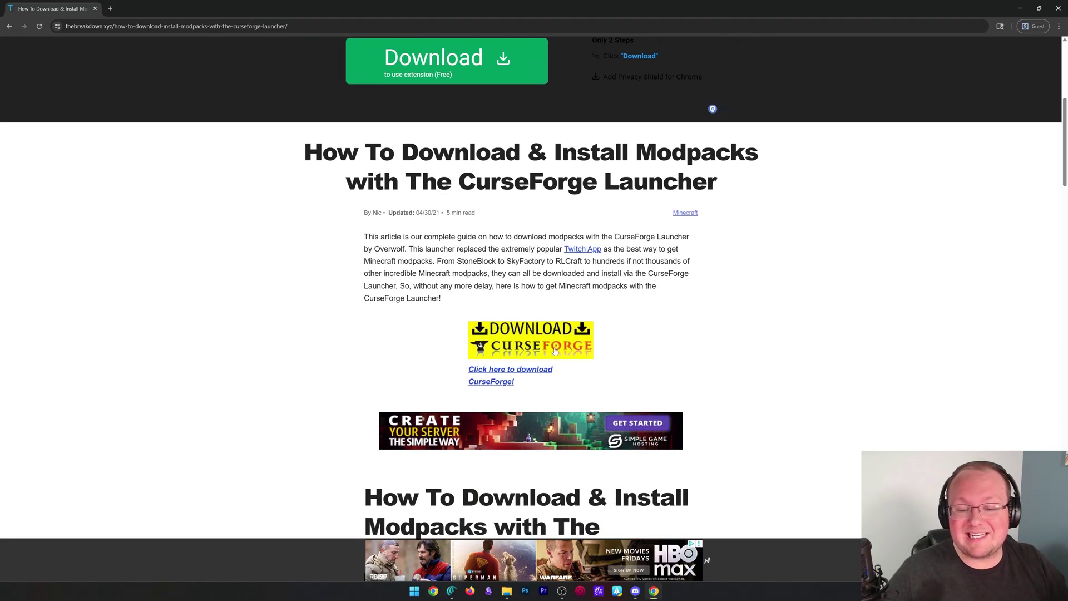
{"action": "left_click", "coordinate": [555, 352]}
{"action": "scroll", "coordinate": [555, 352], "scroll_direction": "down", "scroll_amount": 1}
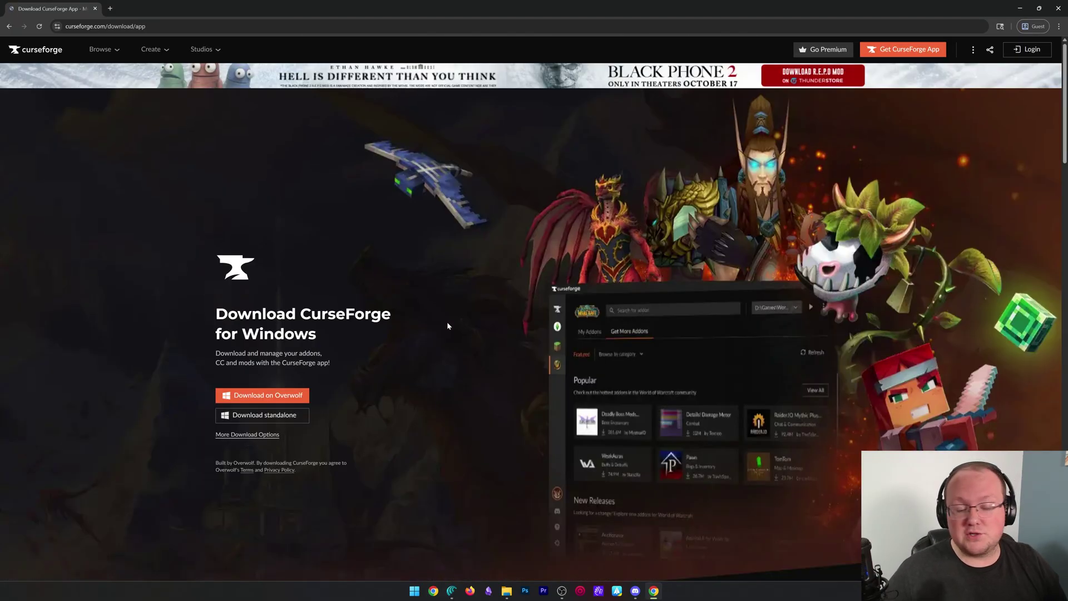
{"action": "left_click", "coordinate": [294, 418]}
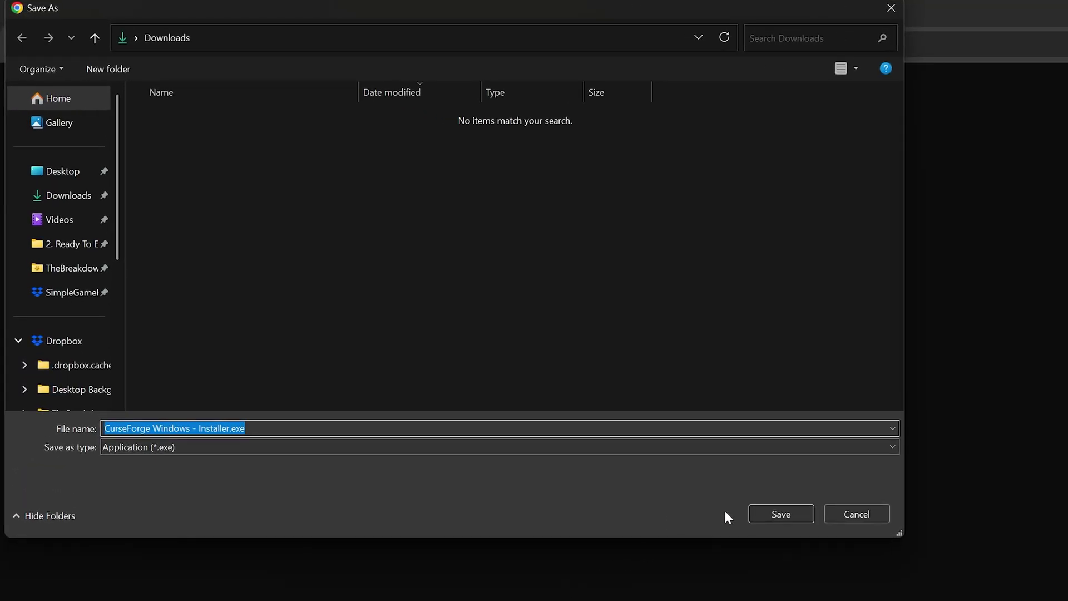
{"action": "left_click", "coordinate": [754, 515]}
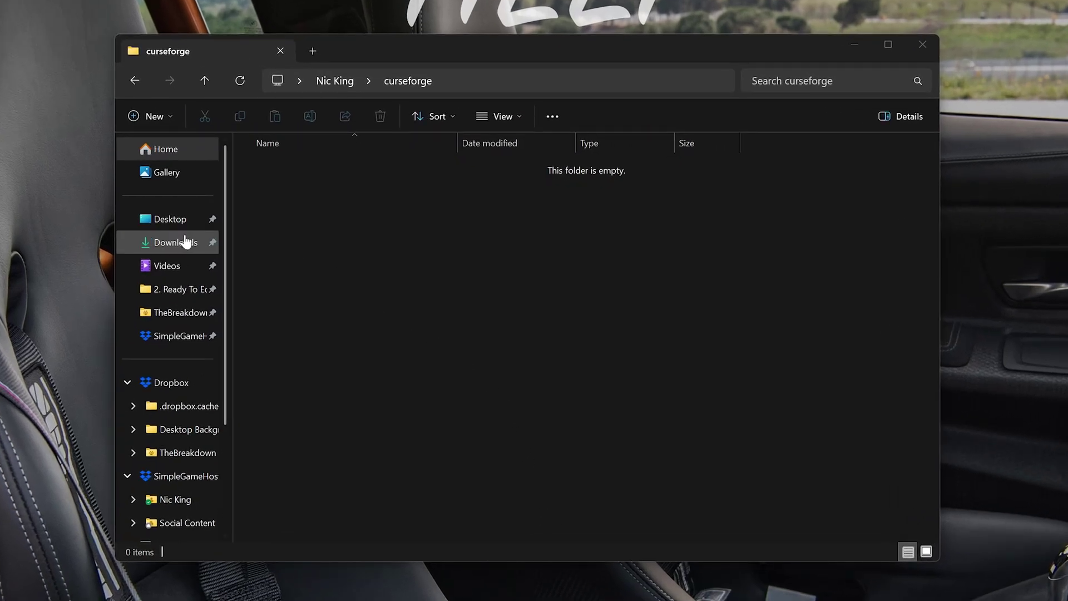
Run CurseForge Windows - Installer.exe from the Downloads folder and close the folder window
{"action": "left_click", "coordinate": [186, 243]}
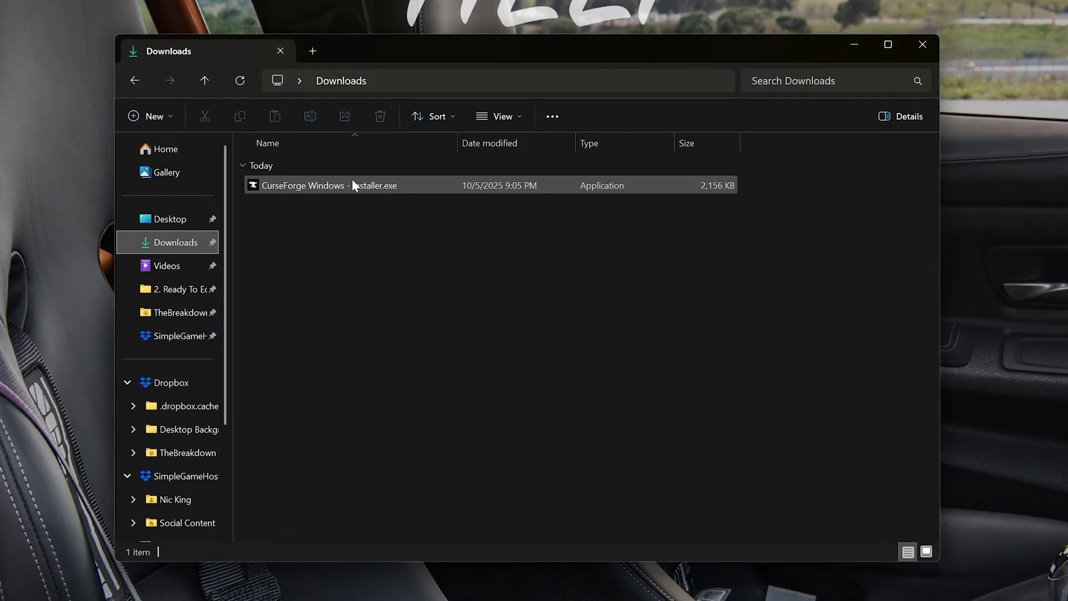
{"action": "double_click", "coordinate": [349, 182]}
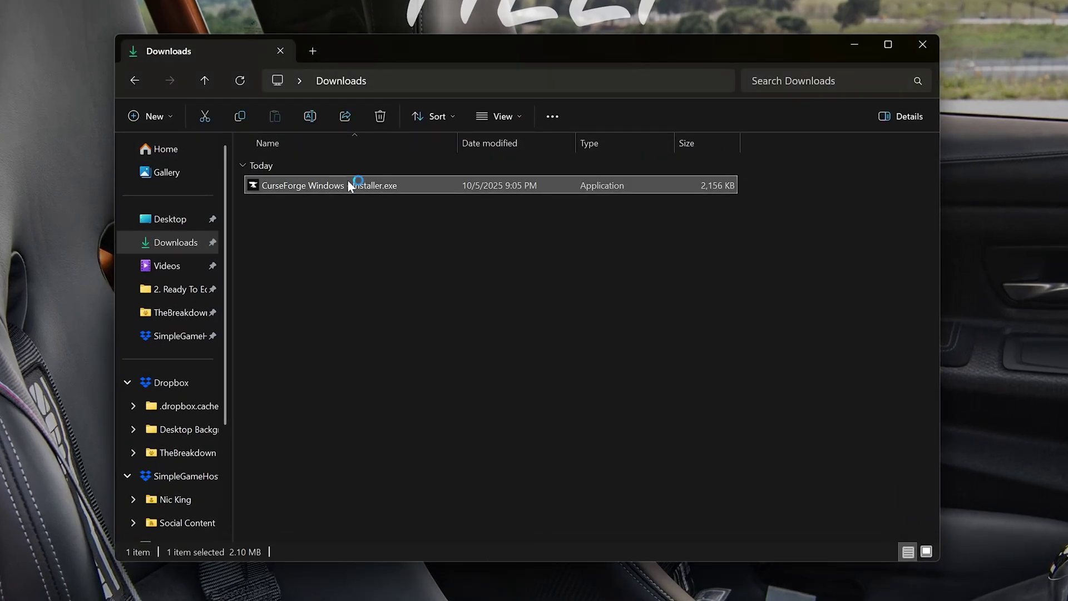
{"action": "left_click", "coordinate": [924, 46]}
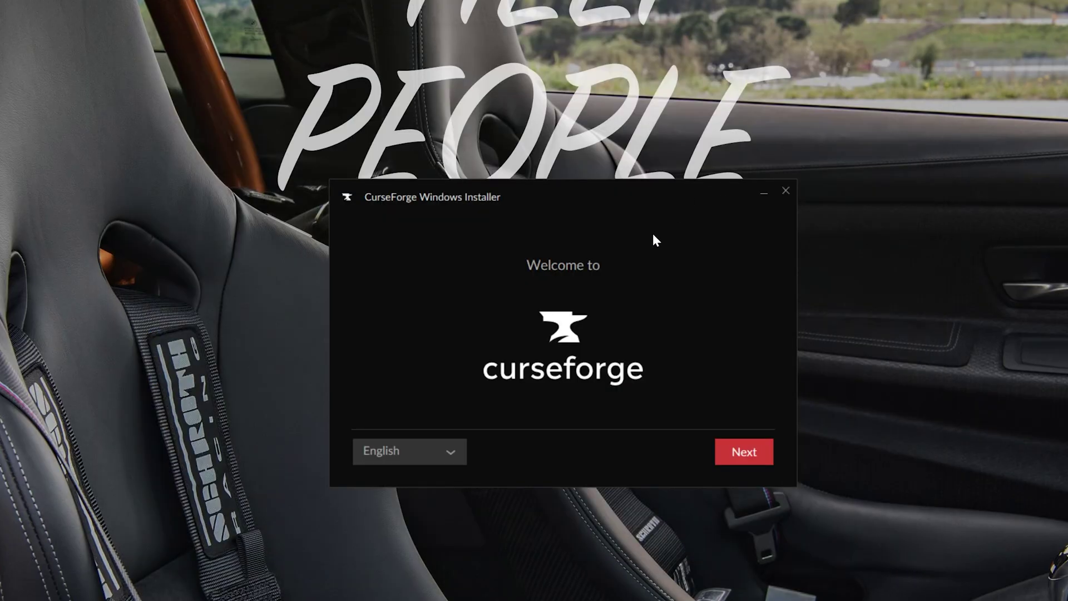
Accept the terms of use and age confirmation in the English installer and install CurseForge in the default folder
{"action": "left_click", "coordinate": [724, 457]}
{"action": "left_click", "coordinate": [362, 445]}
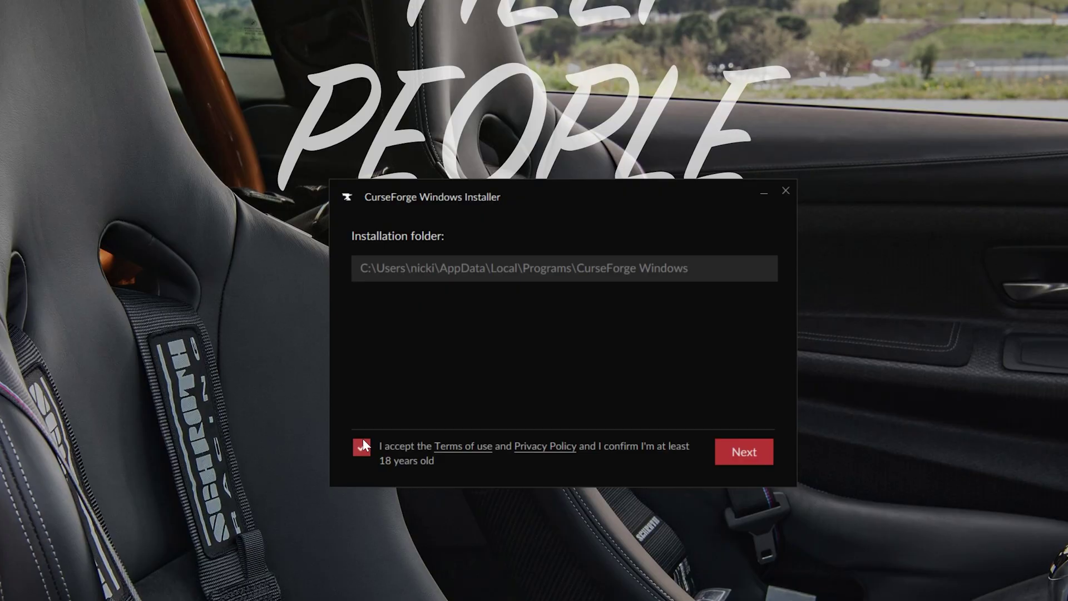
{"action": "left_click", "coordinate": [730, 453]}
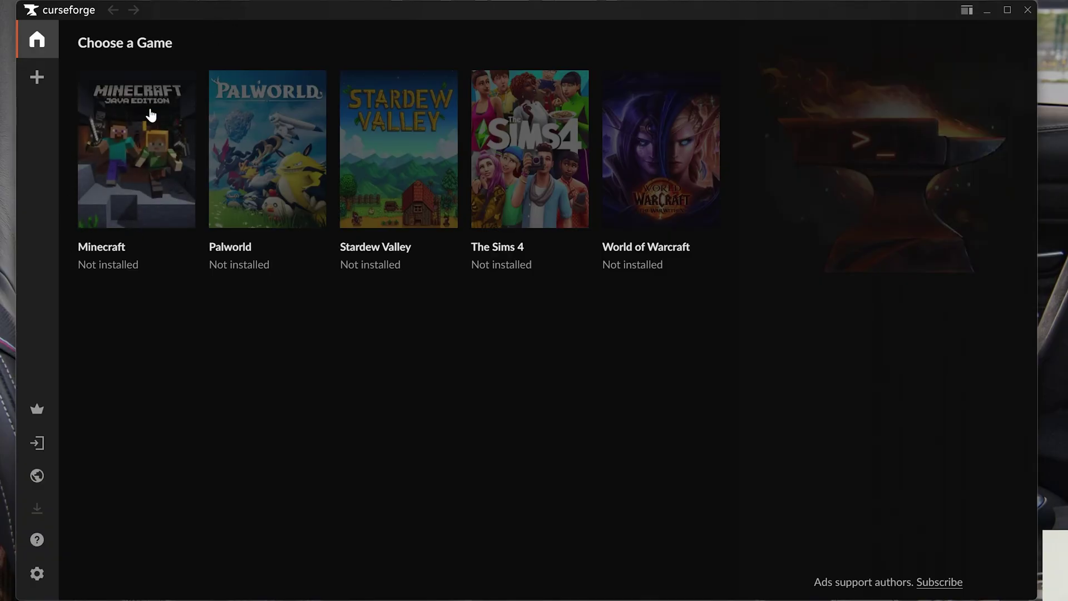
Set up Minecraft in CurseForge with the Standard (Recommended) modding folder
{"action": "left_click", "coordinate": [121, 167]}
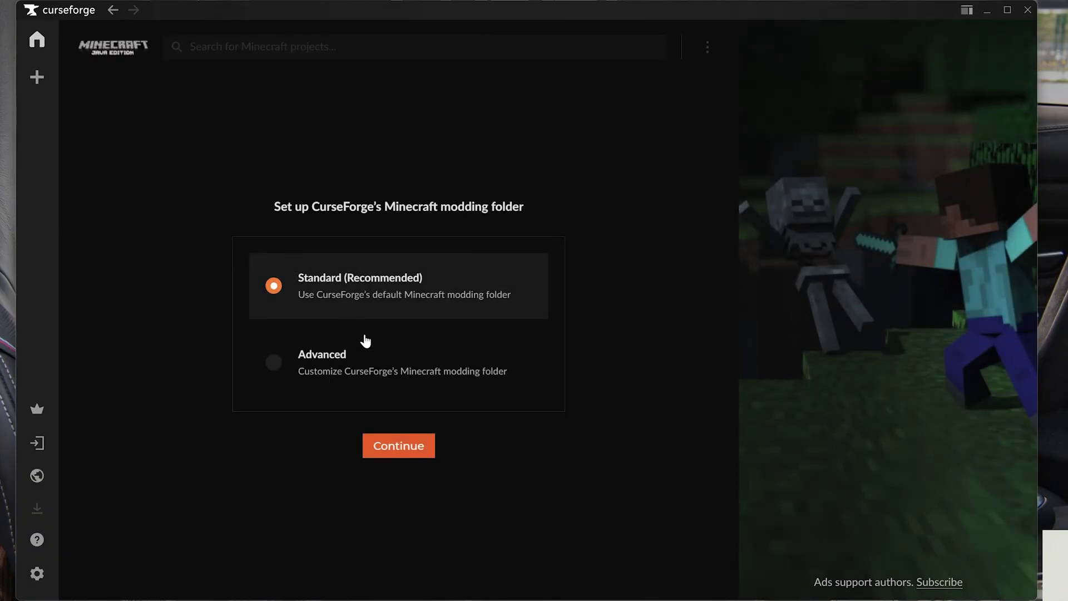
{"action": "left_click", "coordinate": [383, 449]}
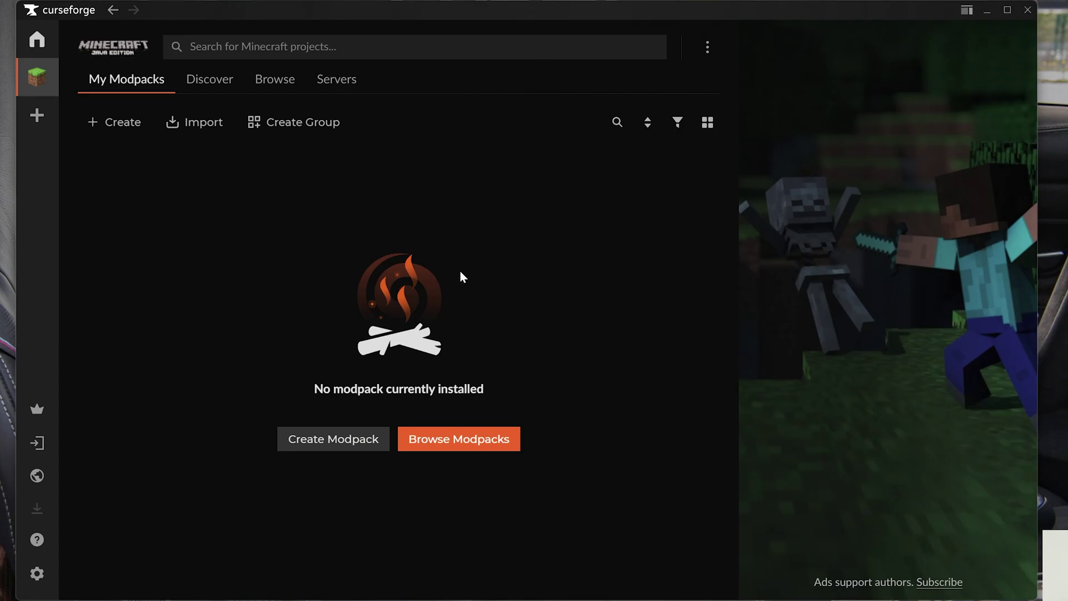
Create a custom modpack named Mod Tutorial for Minecraft 1.21.9 with the Fabric game type and modloader fabric-0.17.2
{"action": "left_click", "coordinate": [341, 442]}
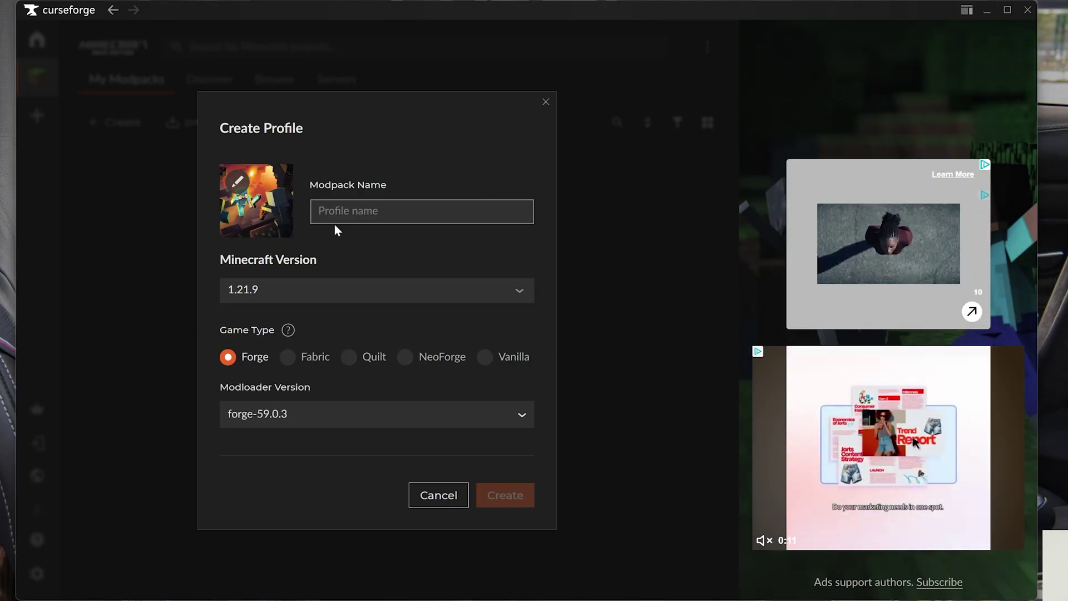
{"action": "type", "text": "Mod Tutorial"}
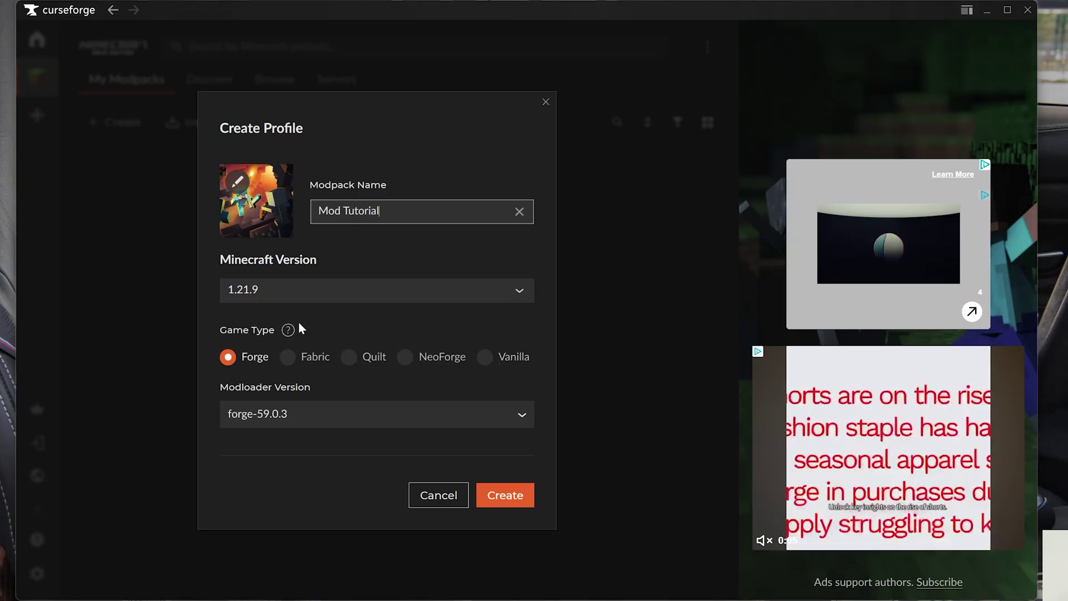
{"action": "left_click", "coordinate": [288, 358]}
{"action": "left_click", "coordinate": [407, 362]}
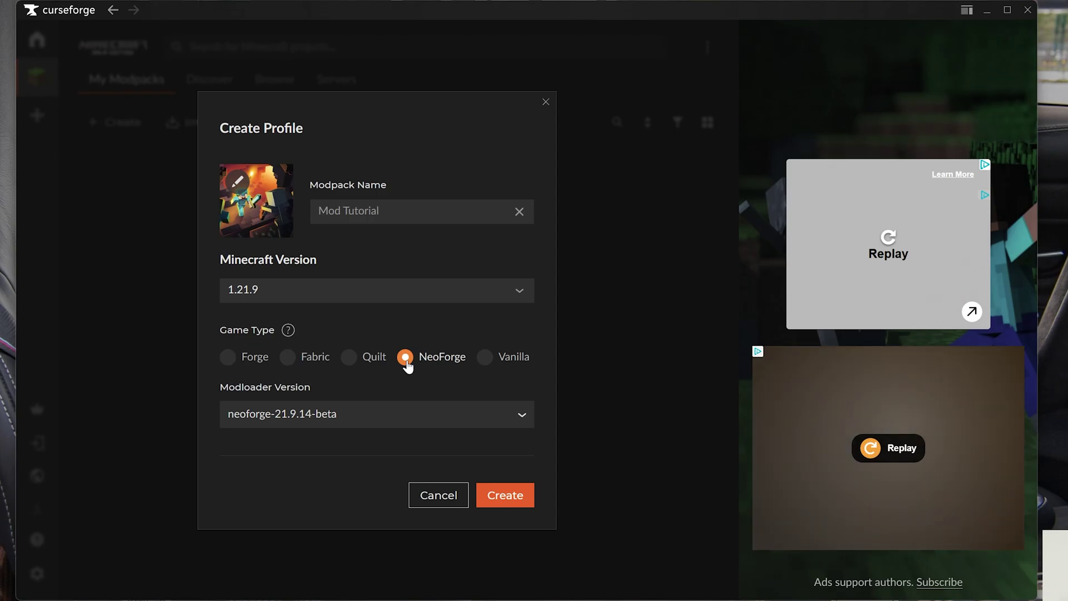
{"action": "left_click", "coordinate": [288, 356]}
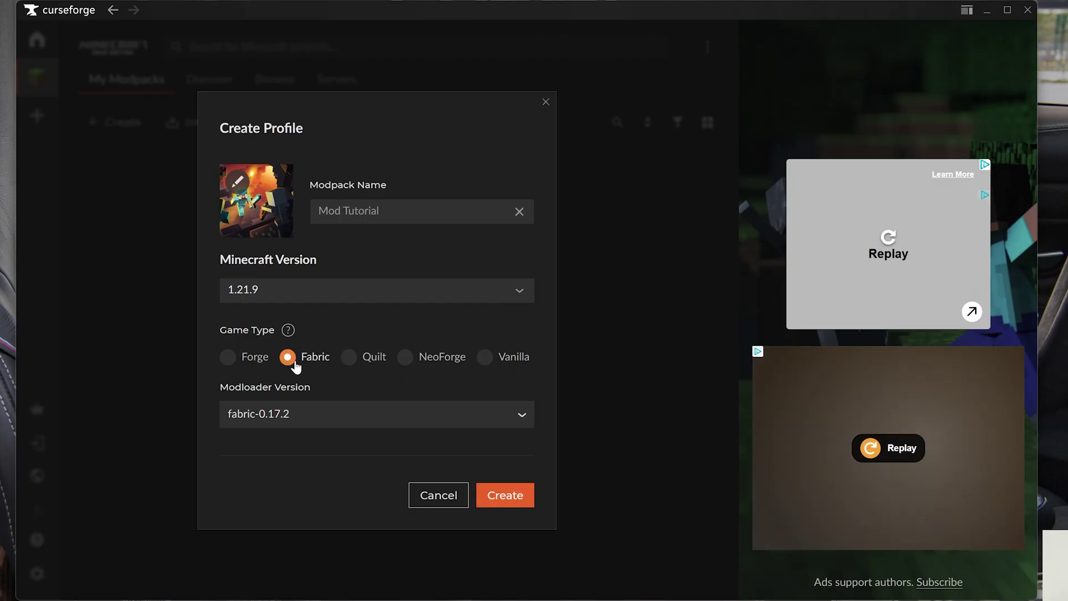
{"action": "left_click", "coordinate": [491, 494]}
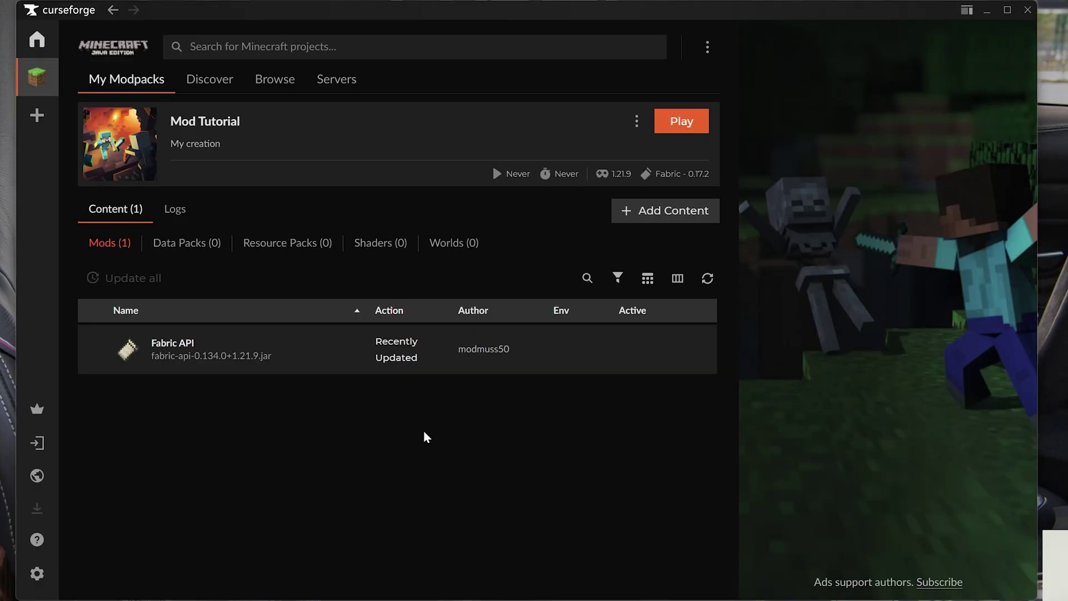
Add the Waystones, Xaero's Minimap and Xaero's World Map mods to the Mod Tutorial modpack
{"action": "left_click", "coordinate": [646, 217]}
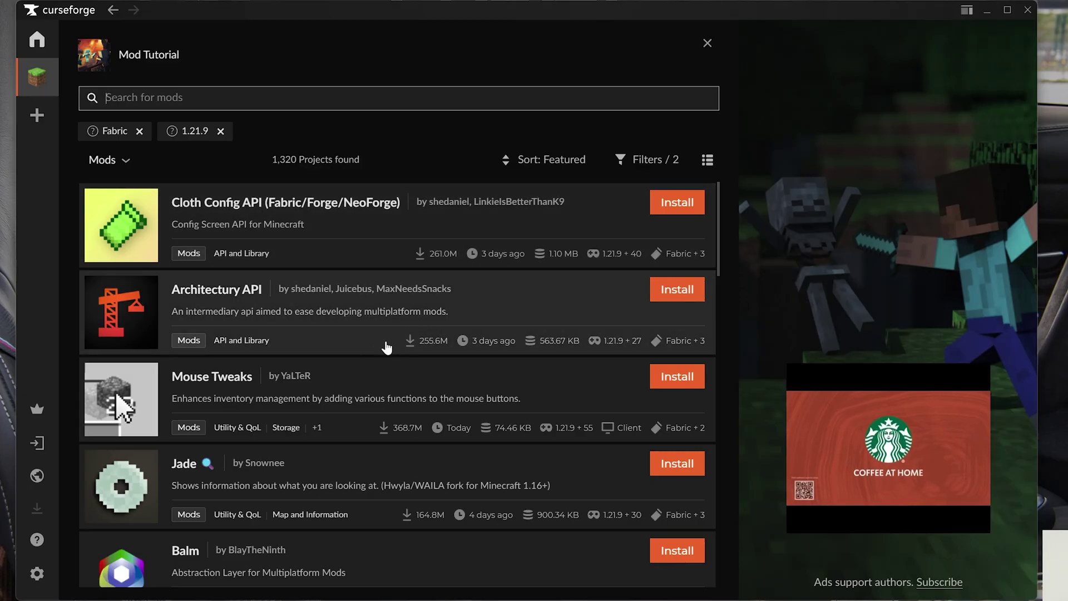
{"action": "scroll", "coordinate": [387, 348], "scroll_direction": "down", "scroll_amount": 8}
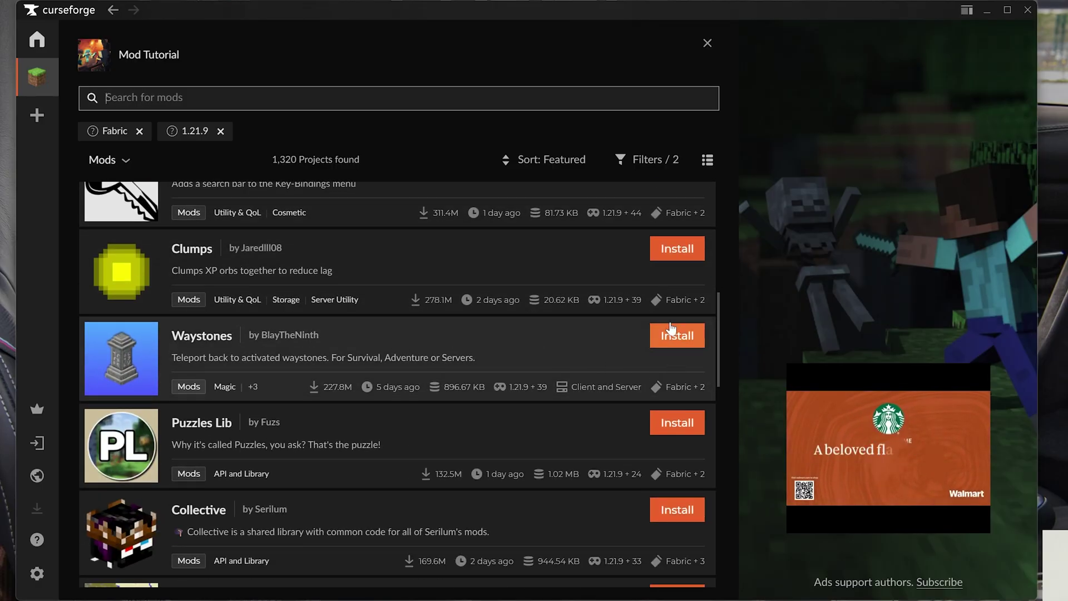
{"action": "left_click", "coordinate": [671, 332]}
{"action": "scroll", "coordinate": [537, 370], "scroll_direction": "down", "scroll_amount": 3}
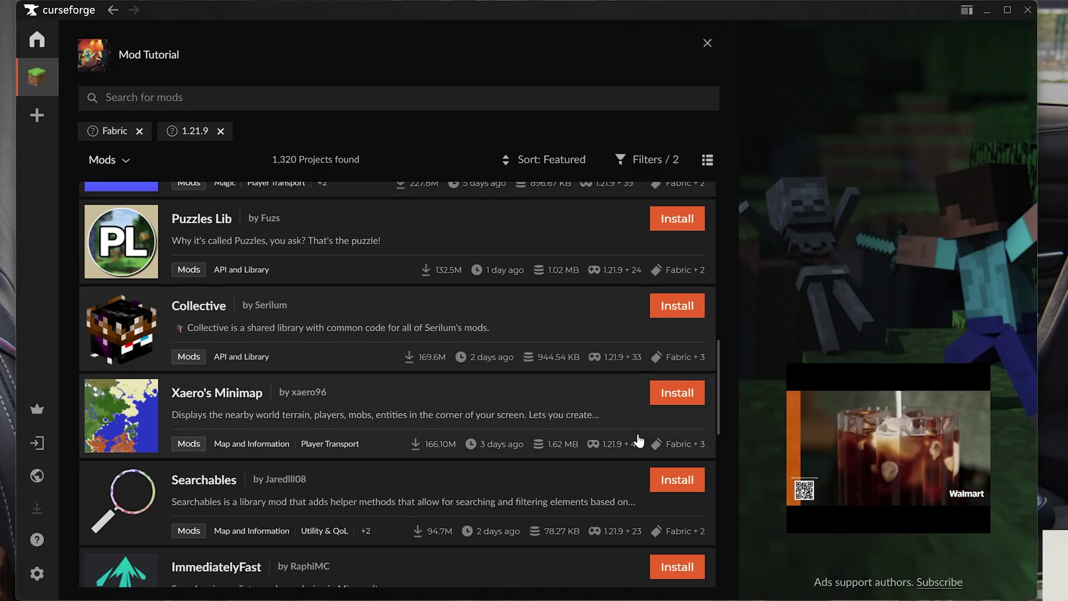
{"action": "scroll", "coordinate": [600, 373], "scroll_direction": "down", "scroll_amount": 6}
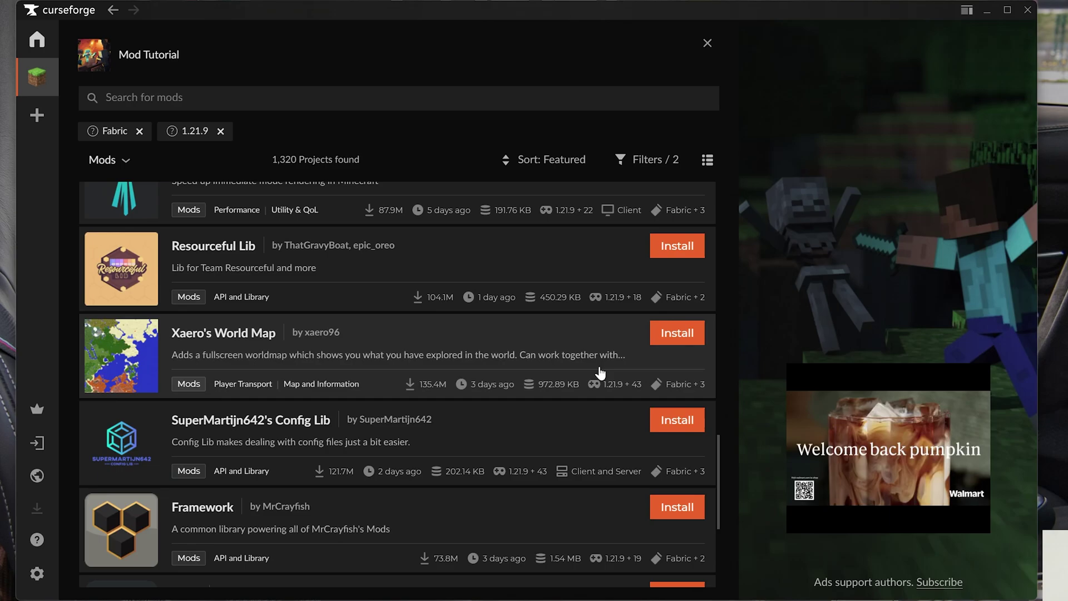
{"action": "left_click", "coordinate": [680, 337]}
{"action": "scroll", "coordinate": [356, 428], "scroll_direction": "down", "scroll_amount": 3}
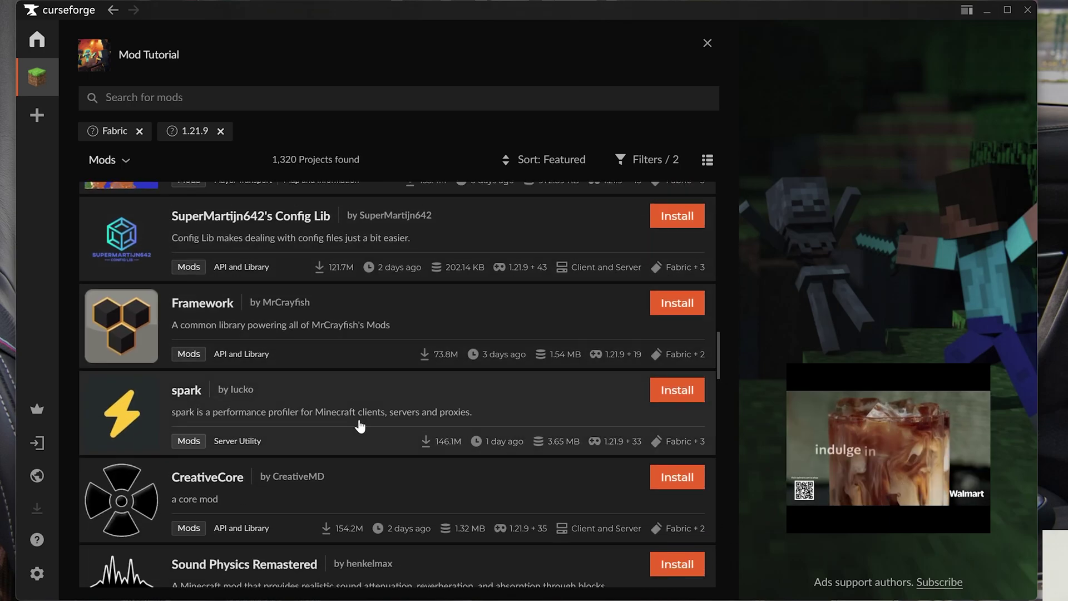
Install the Iris Shaders and Fusion (Connected Textures) mods in the Mod Tutorial modpack
{"action": "scroll", "coordinate": [359, 426], "scroll_direction": "down", "scroll_amount": 4}
{"action": "scroll", "coordinate": [388, 388], "scroll_direction": "down", "scroll_amount": 2}
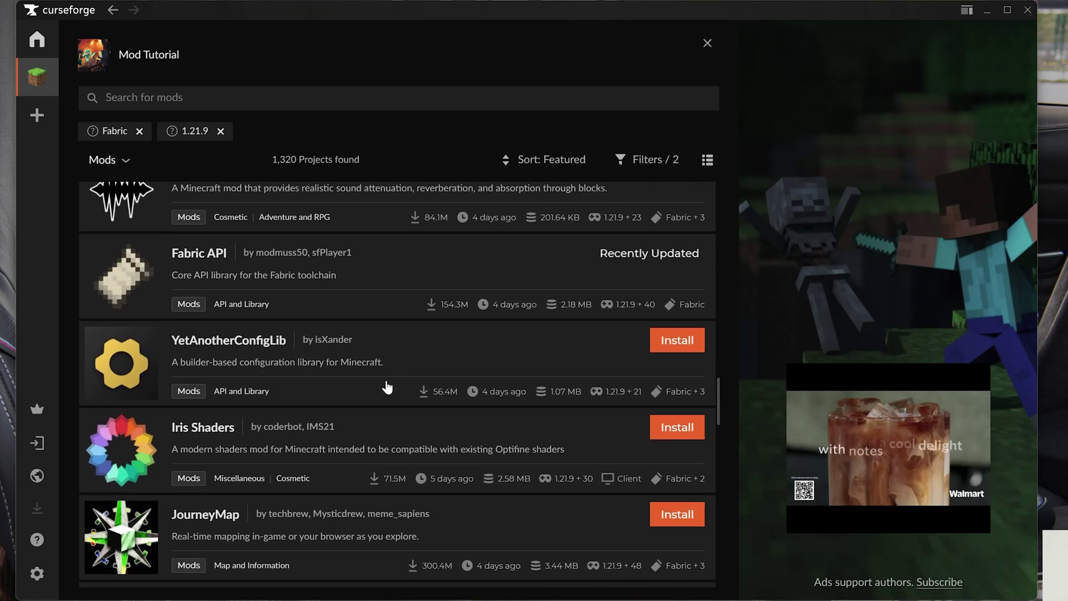
{"action": "scroll", "coordinate": [387, 388], "scroll_direction": "down", "scroll_amount": 1}
{"action": "left_click", "coordinate": [676, 348]}
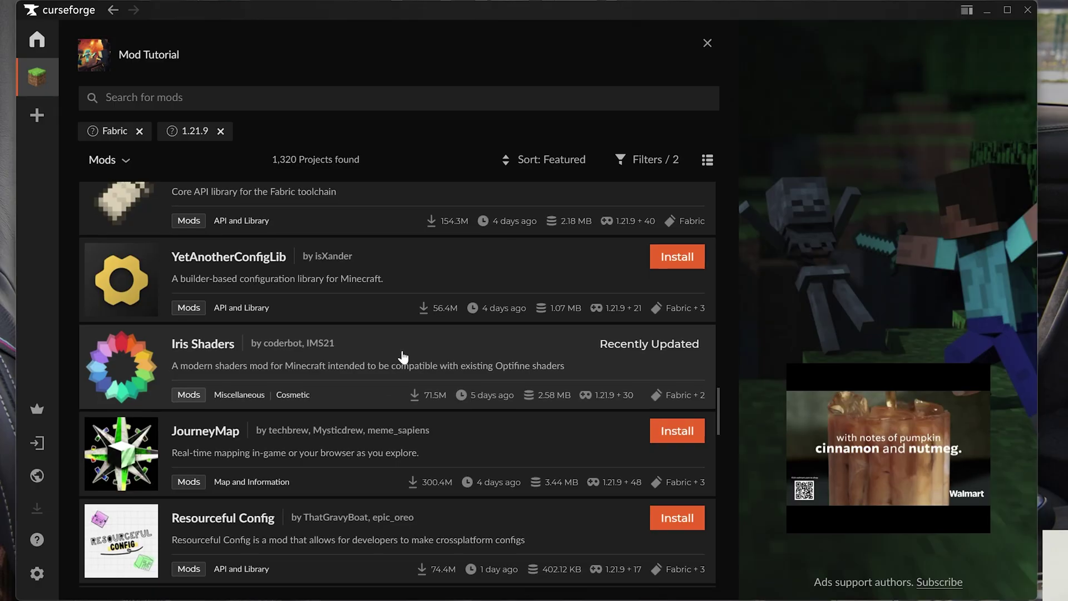
{"action": "scroll", "coordinate": [404, 356], "scroll_direction": "down", "scroll_amount": 8}
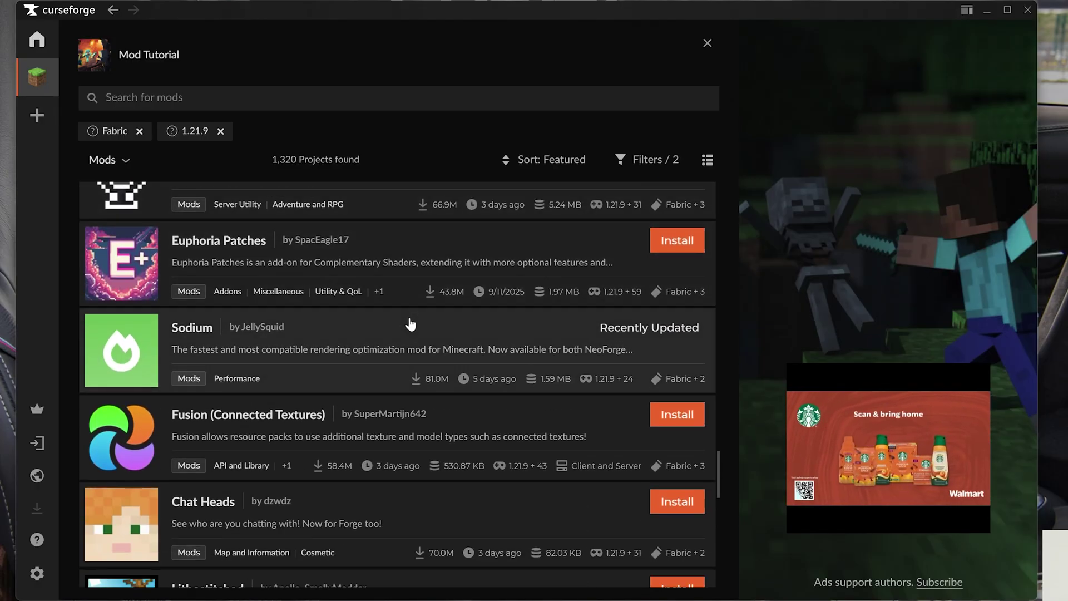
{"action": "scroll", "coordinate": [501, 390], "scroll_direction": "down", "scroll_amount": 1}
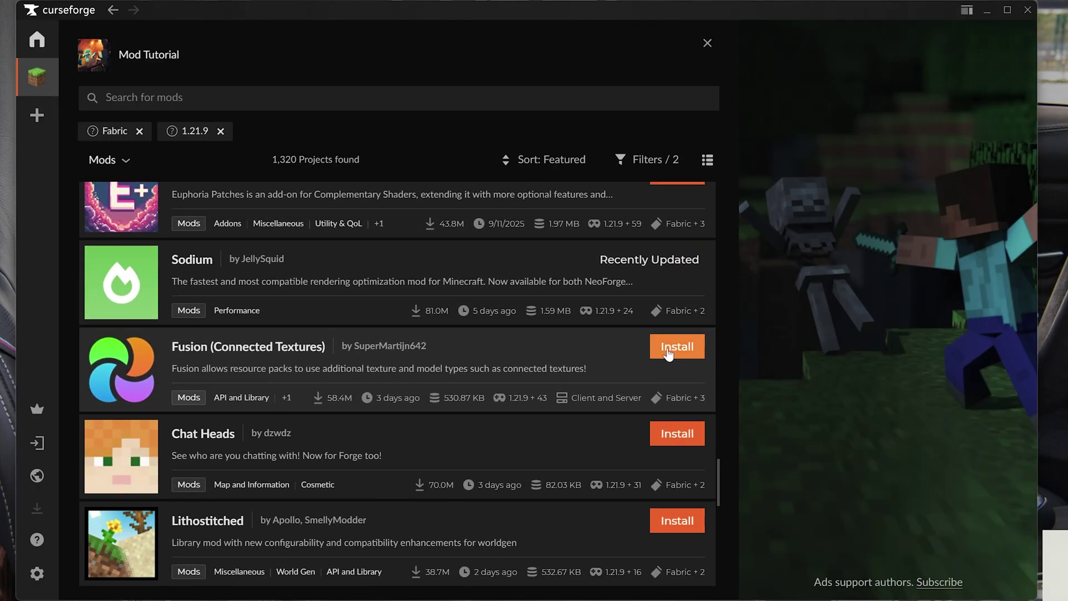
{"action": "left_click", "coordinate": [668, 353]}
Browse further mods, close the mod browser and look through the modpack's list of installed mods
{"action": "scroll", "coordinate": [620, 352], "scroll_direction": "down", "scroll_amount": 10}
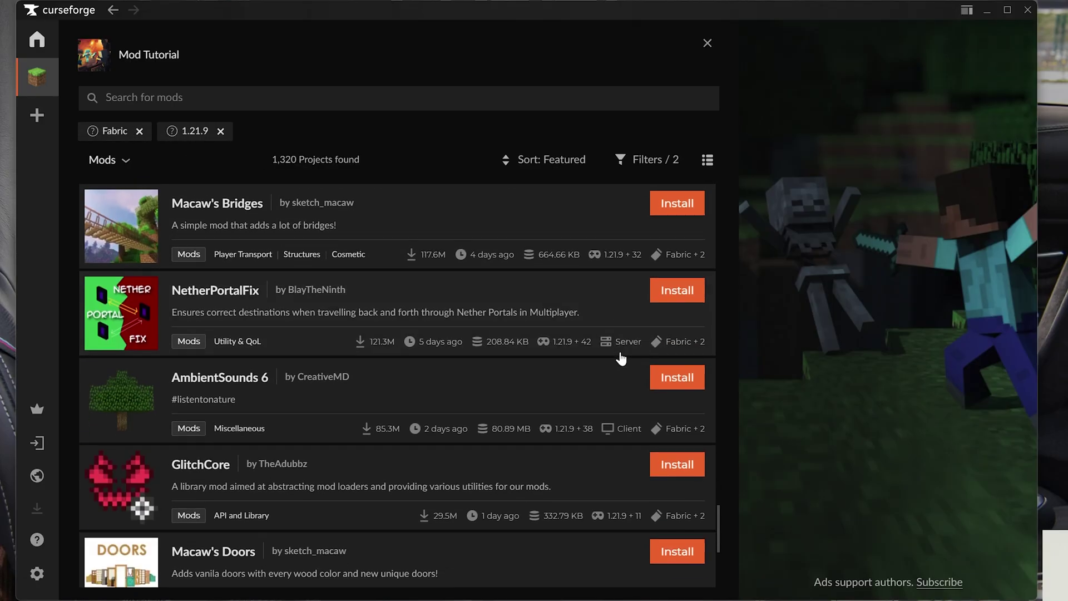
{"action": "mouse_move", "coordinate": [621, 340]}
{"action": "scroll", "coordinate": [516, 300], "scroll_direction": "up", "scroll_amount": 2}
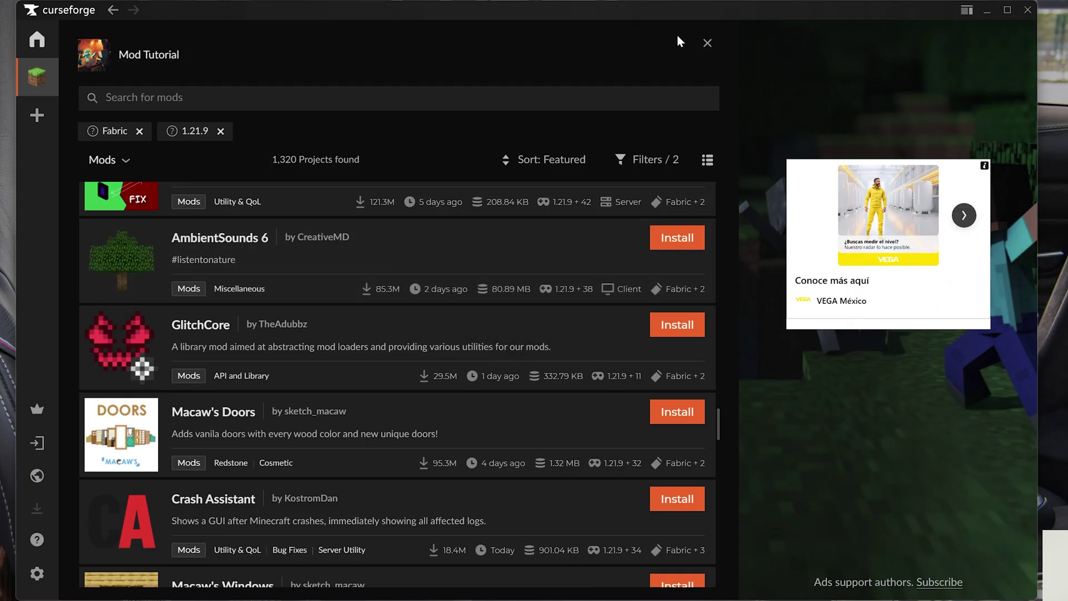
{"action": "left_click", "coordinate": [707, 43]}
{"action": "scroll", "coordinate": [267, 383], "scroll_direction": "down", "scroll_amount": 2}
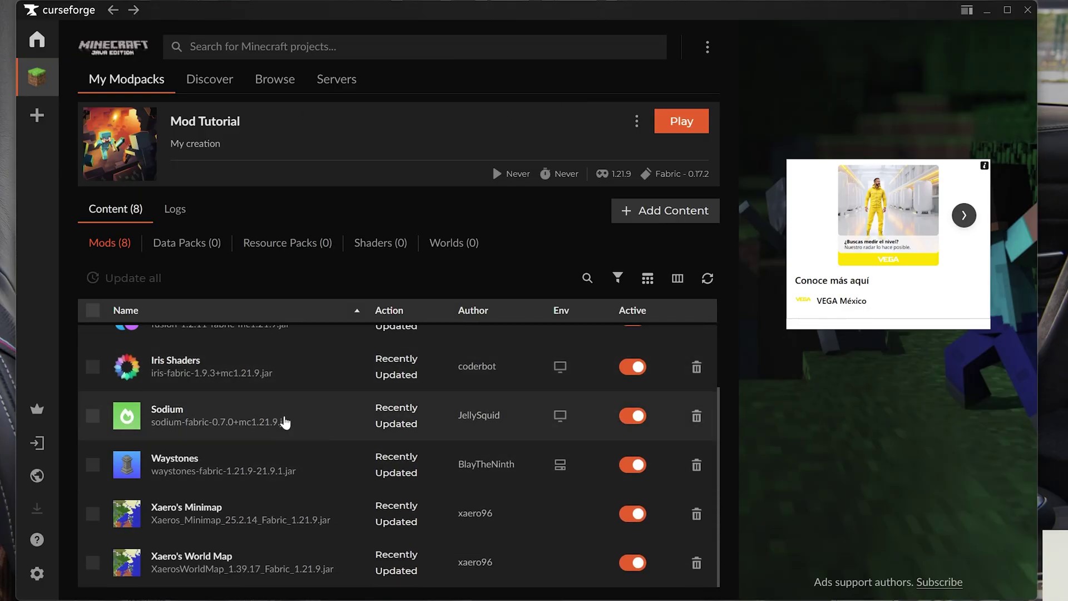
{"action": "scroll", "coordinate": [253, 459], "scroll_direction": "up", "scroll_amount": 3}
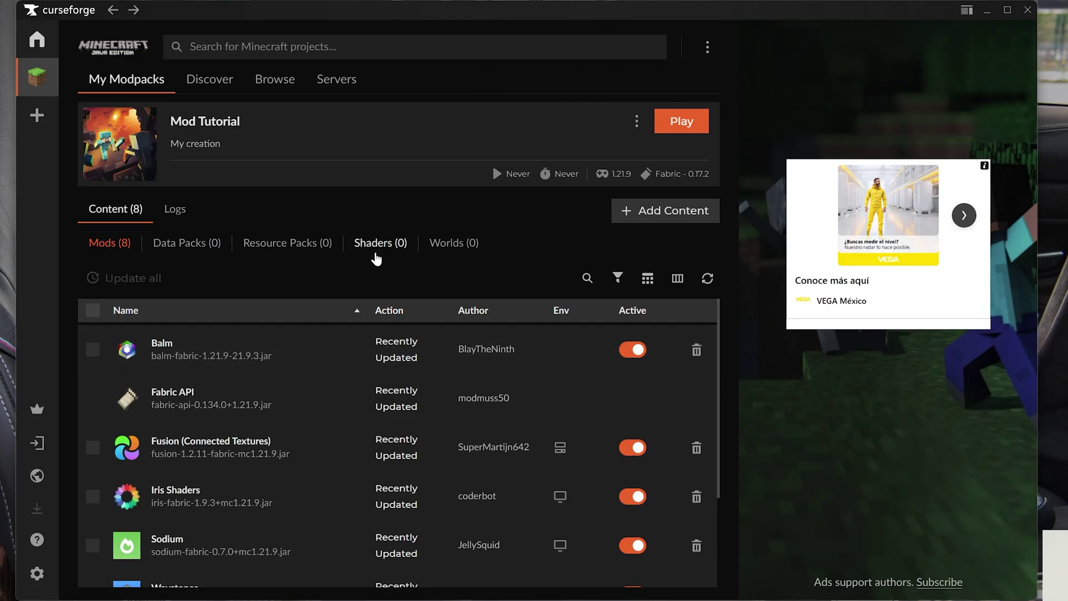
Add the BSL Shaders, MakeUp - Ultra Fast and Bliss Shaders packs to the modpack and close the shader browser
{"action": "left_click", "coordinate": [375, 253]}
{"action": "left_click", "coordinate": [645, 217]}
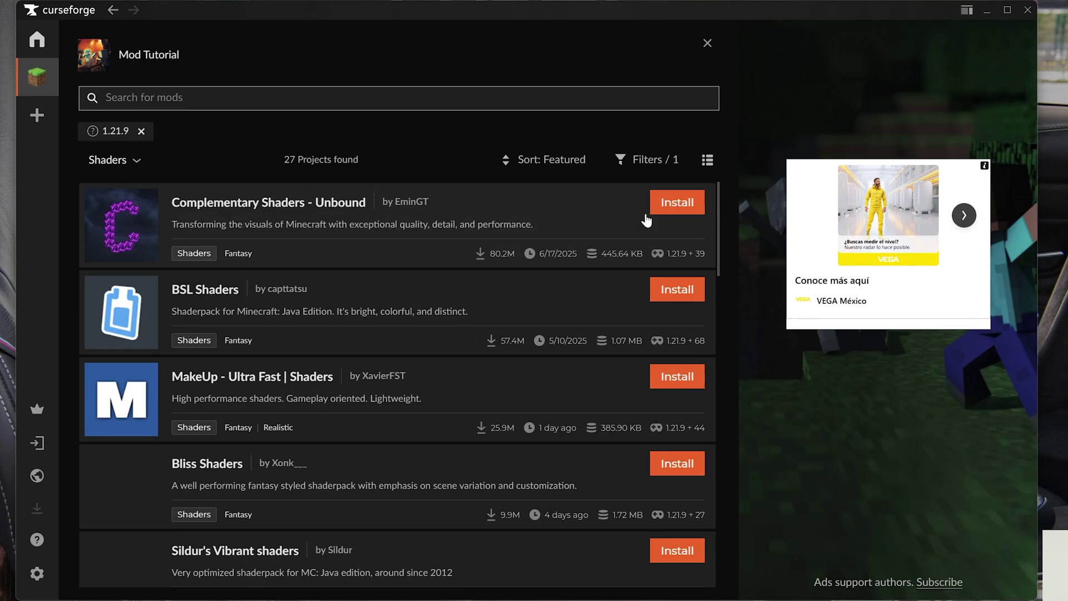
{"action": "left_click", "coordinate": [669, 290]}
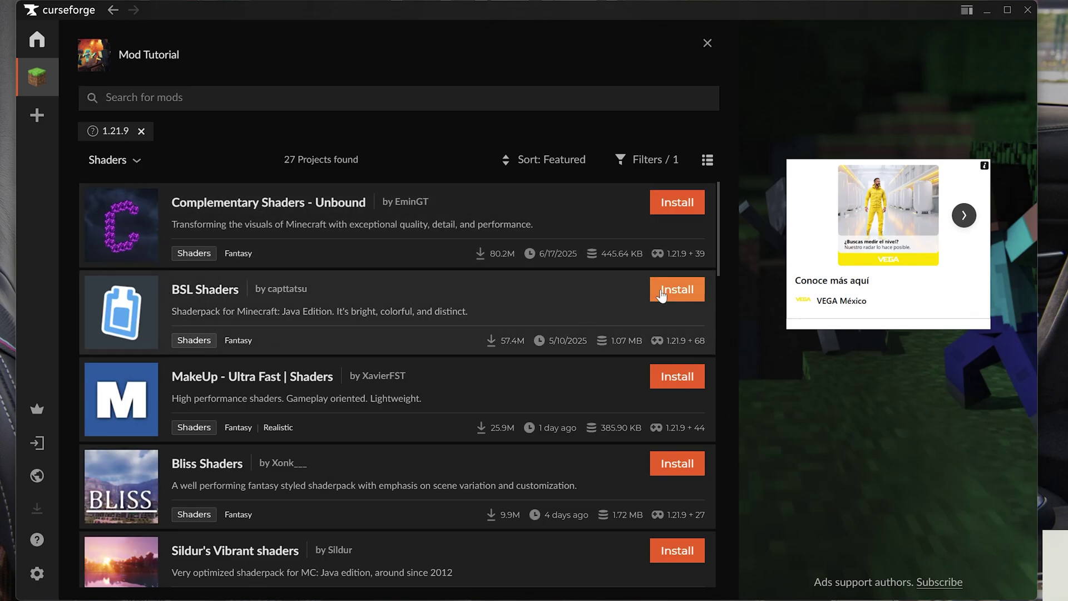
{"action": "left_click", "coordinate": [679, 377]}
{"action": "left_click", "coordinate": [695, 463]}
{"action": "left_click", "coordinate": [707, 43]}
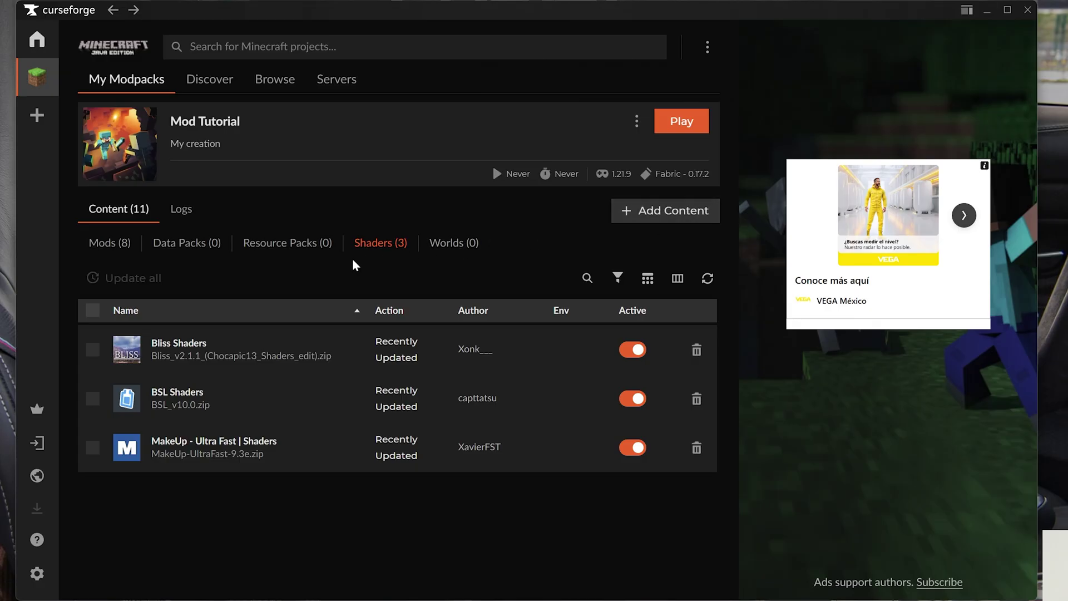
Add the Motschen's Better Leaves, Better Lanterns and Ashen 16x resource packs, and clear the 1.21.9 filter before leaving the browser
{"action": "left_click", "coordinate": [282, 245]}
{"action": "left_click", "coordinate": [662, 210]}
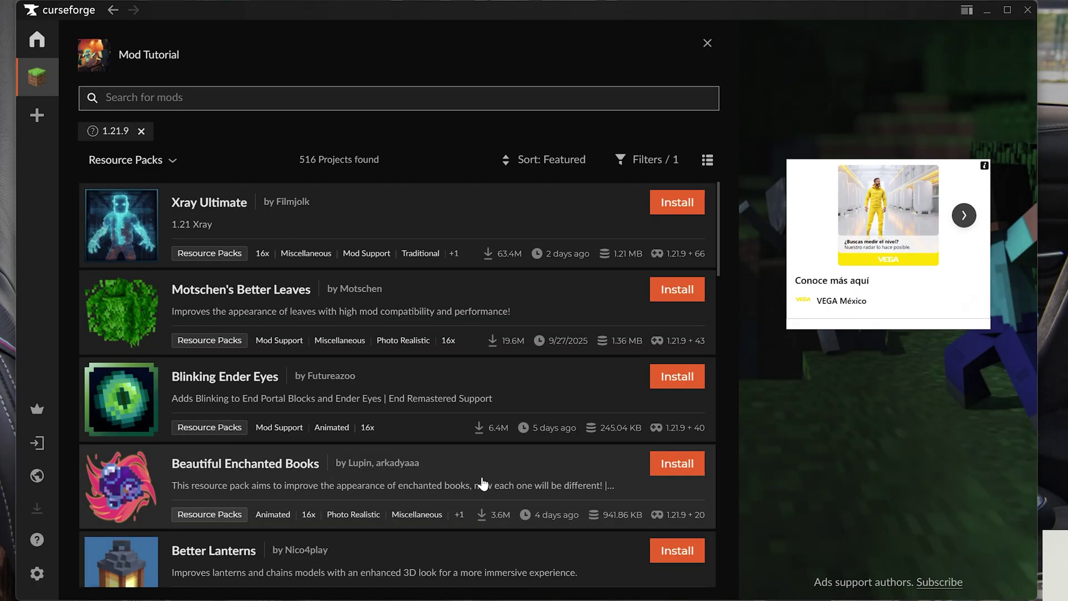
{"action": "scroll", "coordinate": [632, 345], "scroll_direction": "down", "scroll_amount": 3}
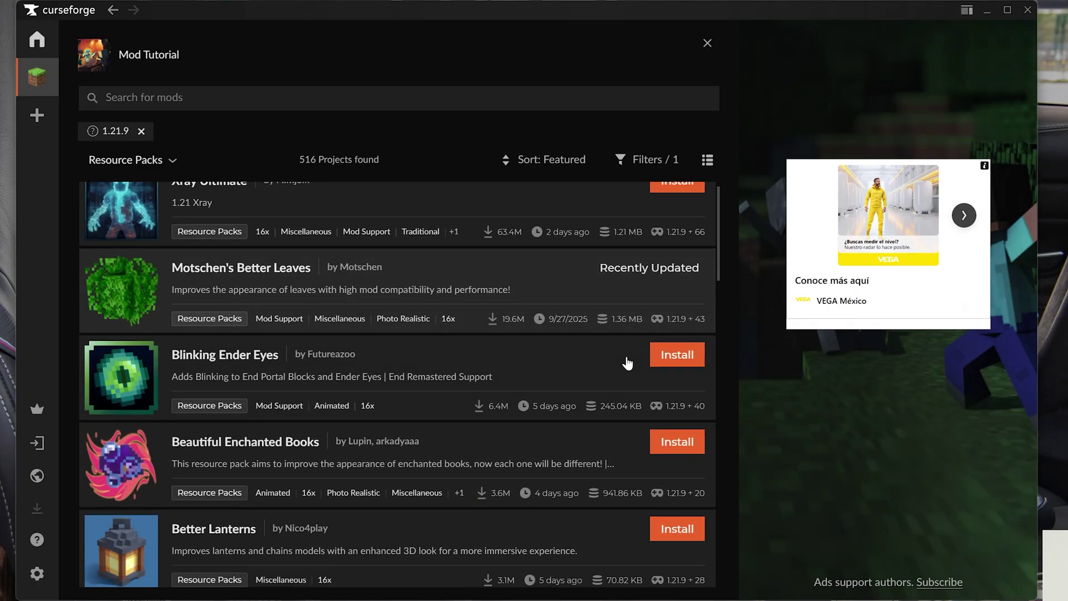
{"action": "scroll", "coordinate": [638, 443], "scroll_direction": "down", "scroll_amount": 7}
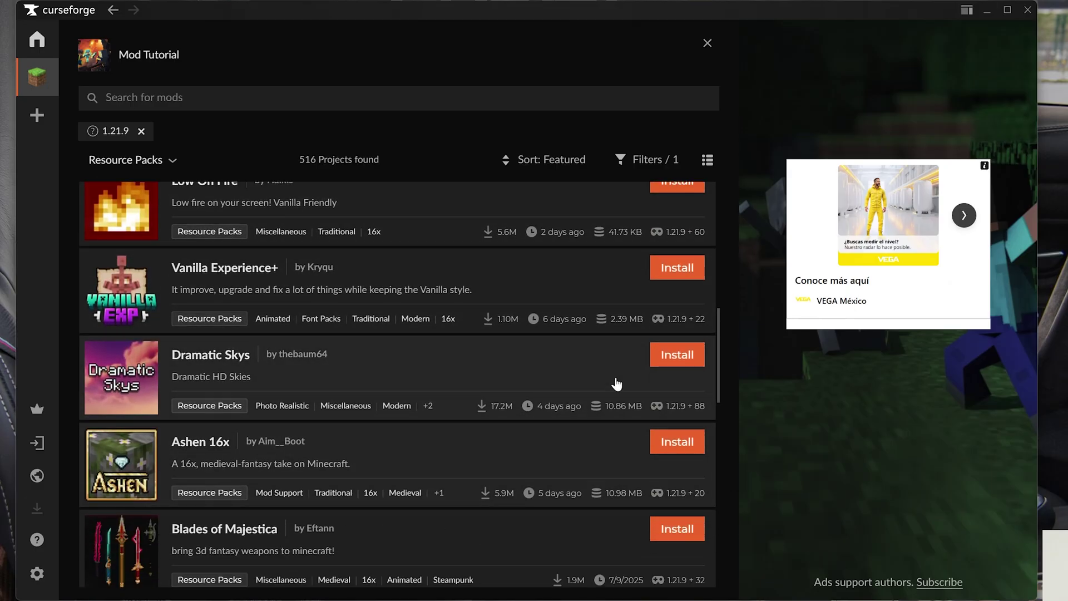
{"action": "left_click", "coordinate": [668, 374]}
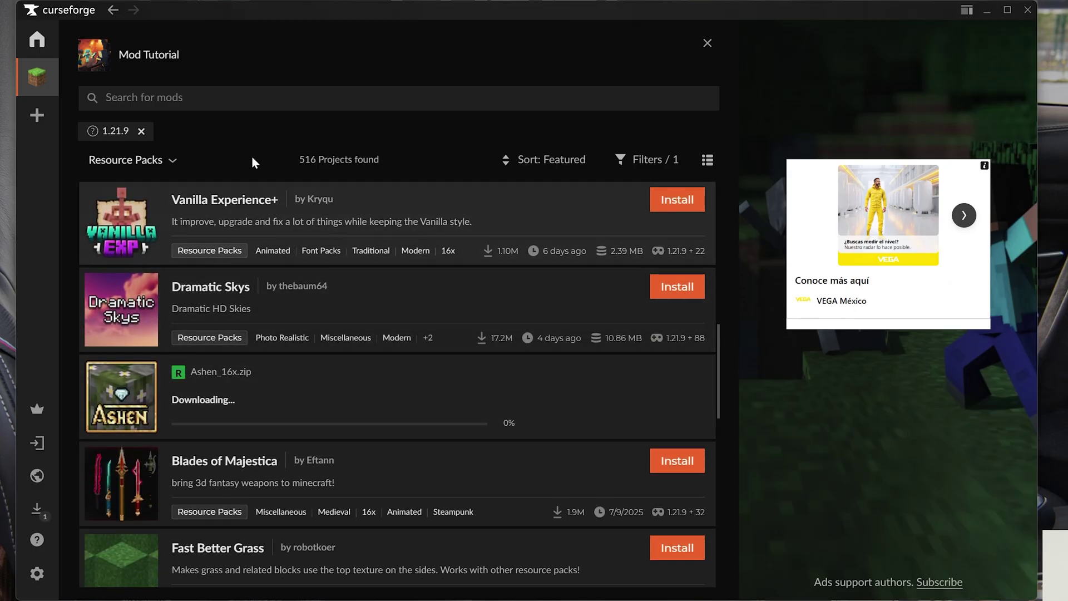
{"action": "left_click", "coordinate": [142, 131]}
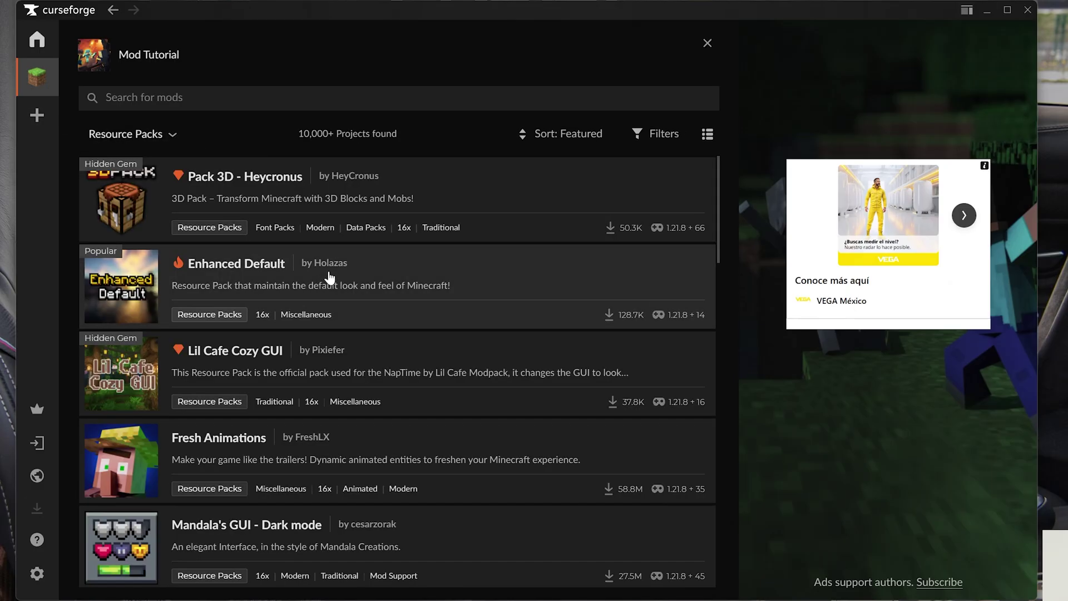
{"action": "left_click", "coordinate": [113, 10]}
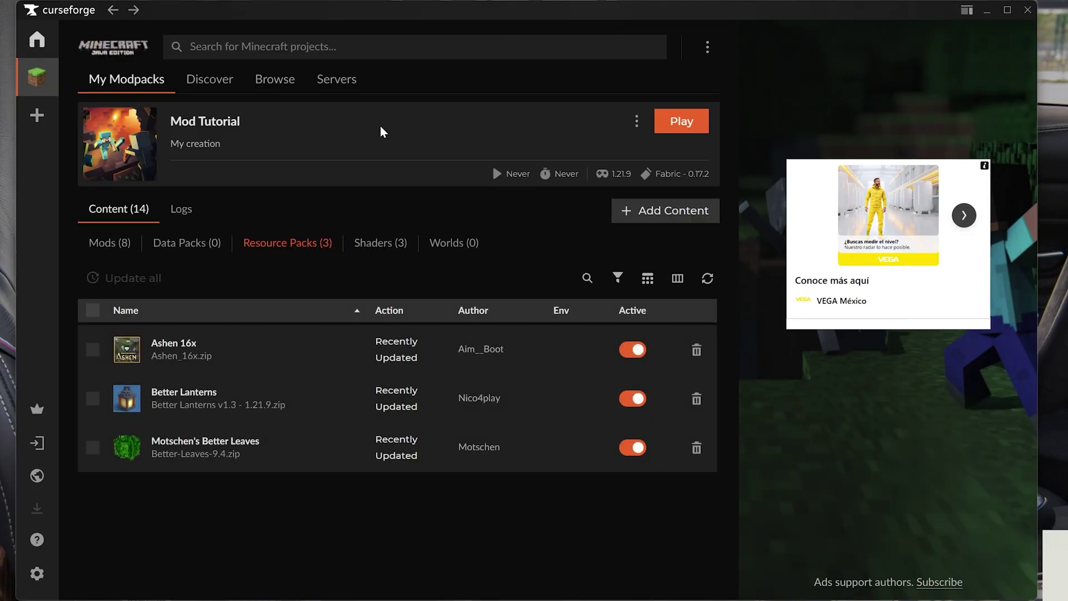
Create a second modpack named NeoForge for Minecraft 1.21.9 with the NeoForge game type and modloader version neoforge-21.9.14-beta
{"action": "left_click", "coordinate": [132, 89]}
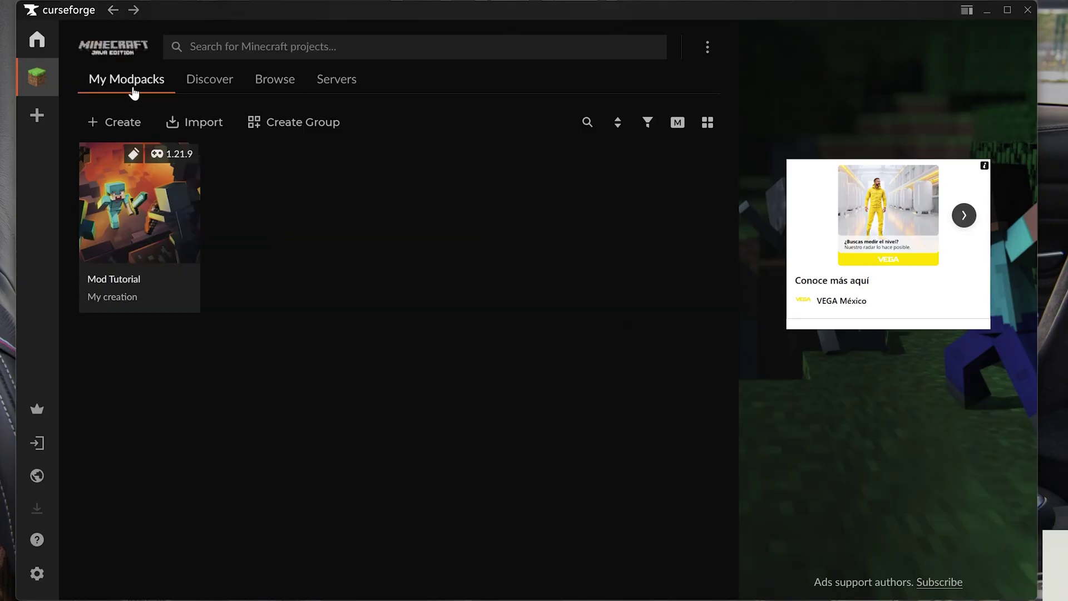
{"action": "left_click", "coordinate": [114, 122]}
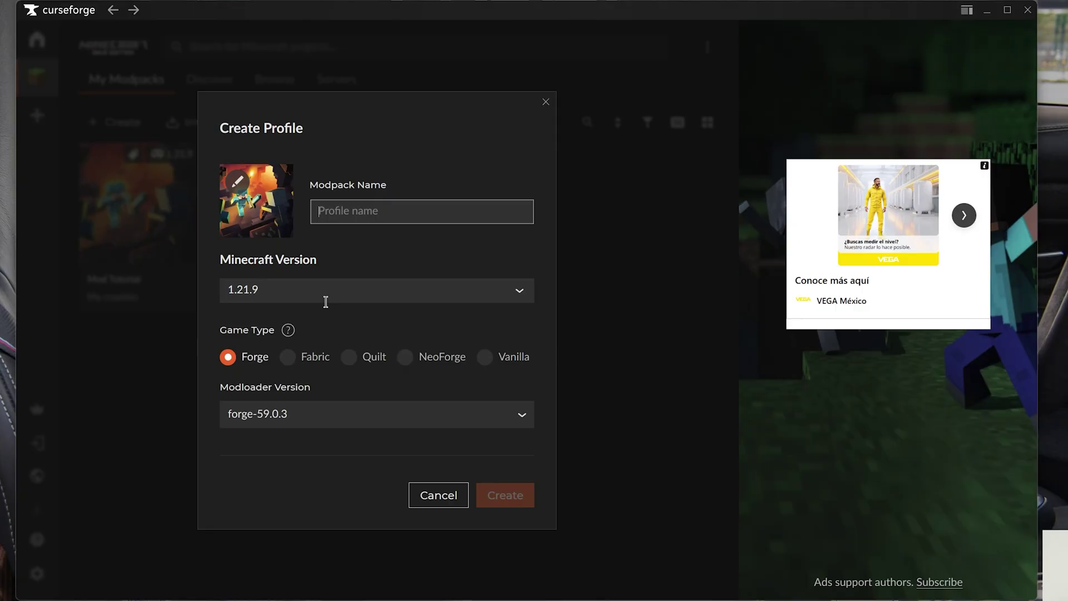
{"action": "left_click", "coordinate": [405, 357]}
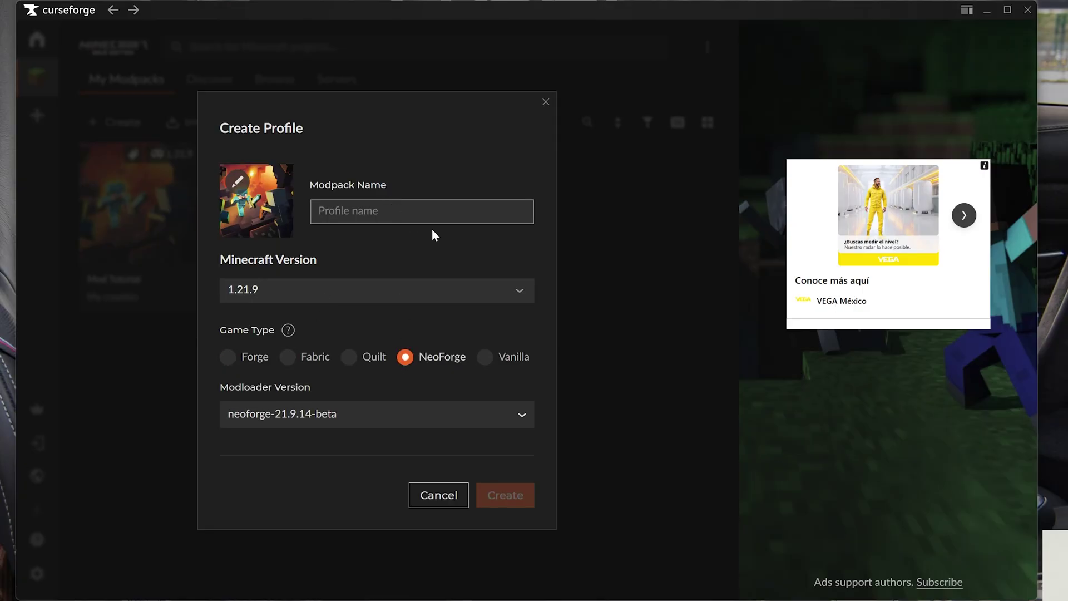
{"action": "type", "text": "NeoForge"}
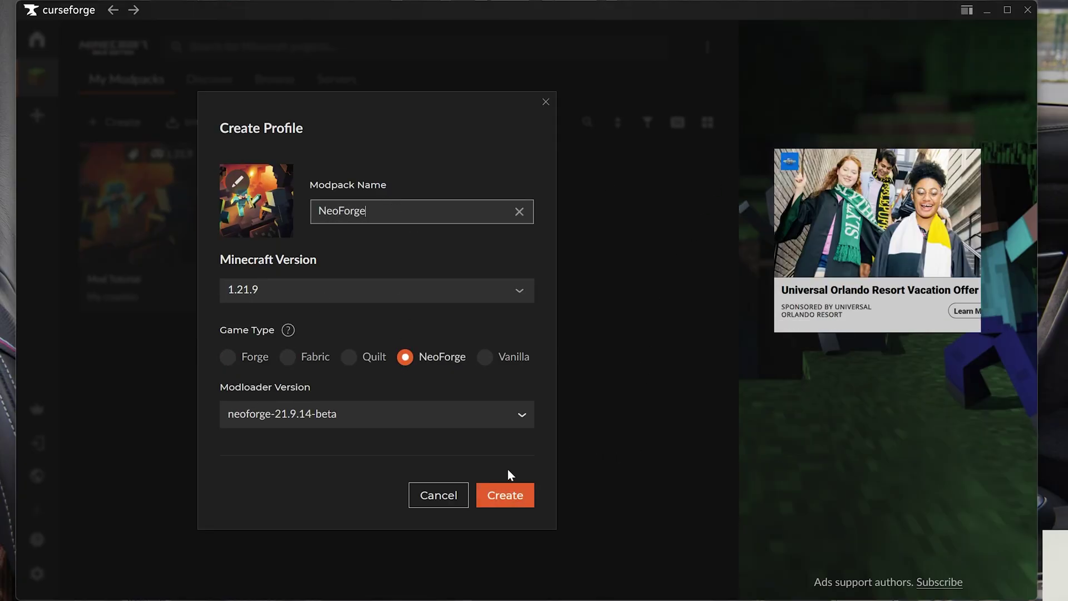
{"action": "left_click", "coordinate": [505, 494]}
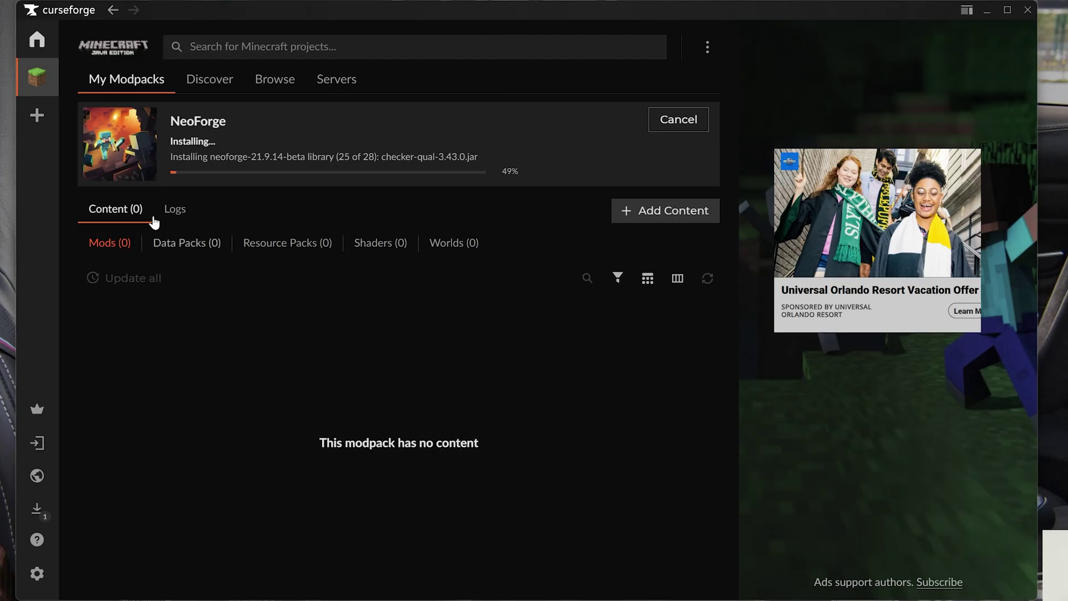
Look at the mods offered for the NeoForge modpack, and return to the modpack overview to launch Mod Tutorial
{"action": "left_click", "coordinate": [646, 217]}
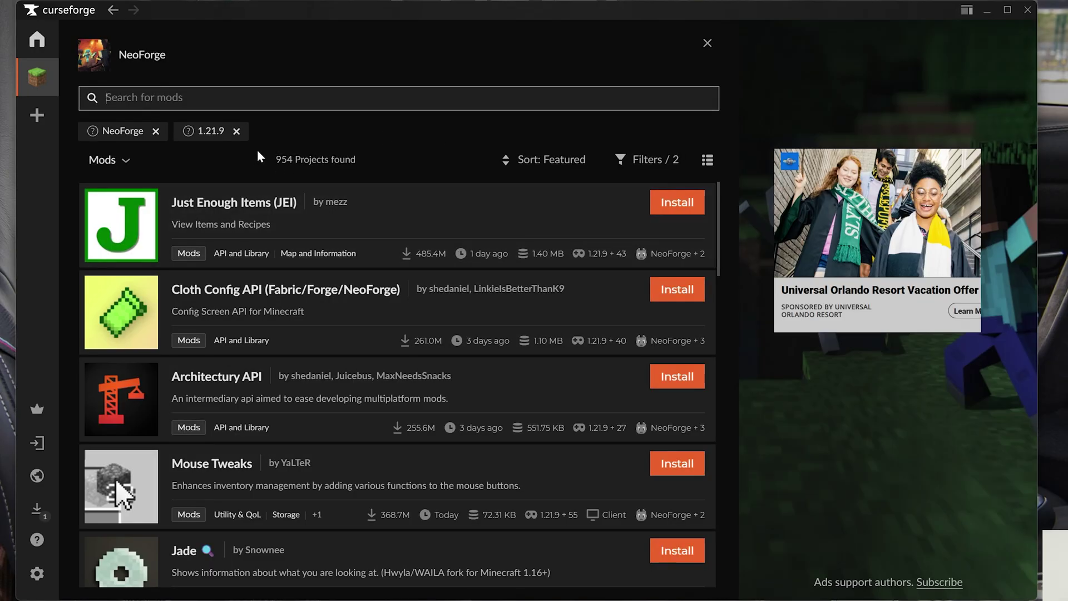
{"action": "left_click", "coordinate": [43, 83]}
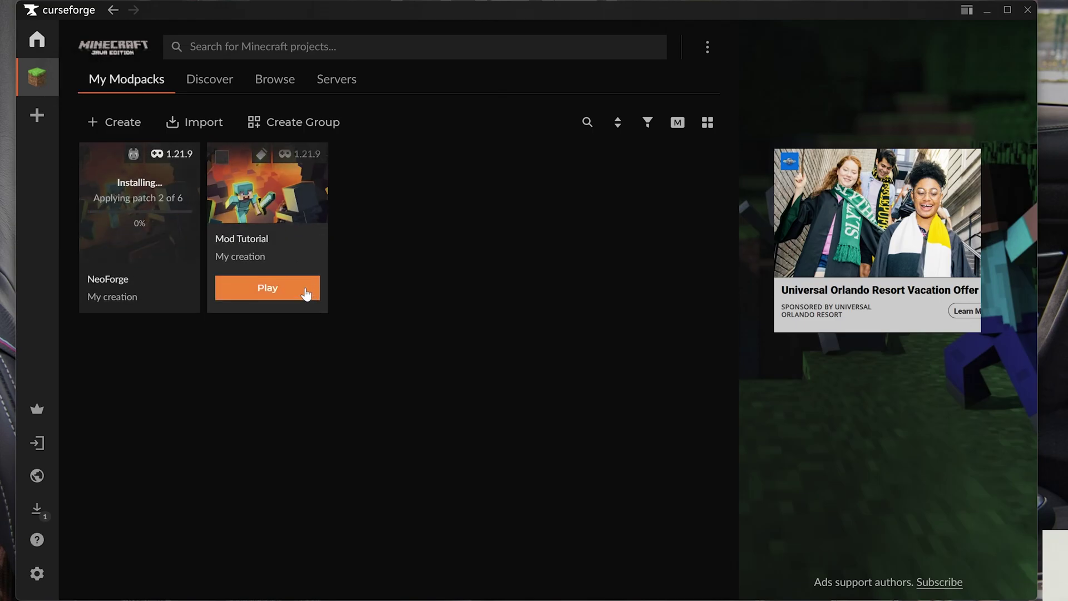
{"action": "left_click", "coordinate": [305, 293]}
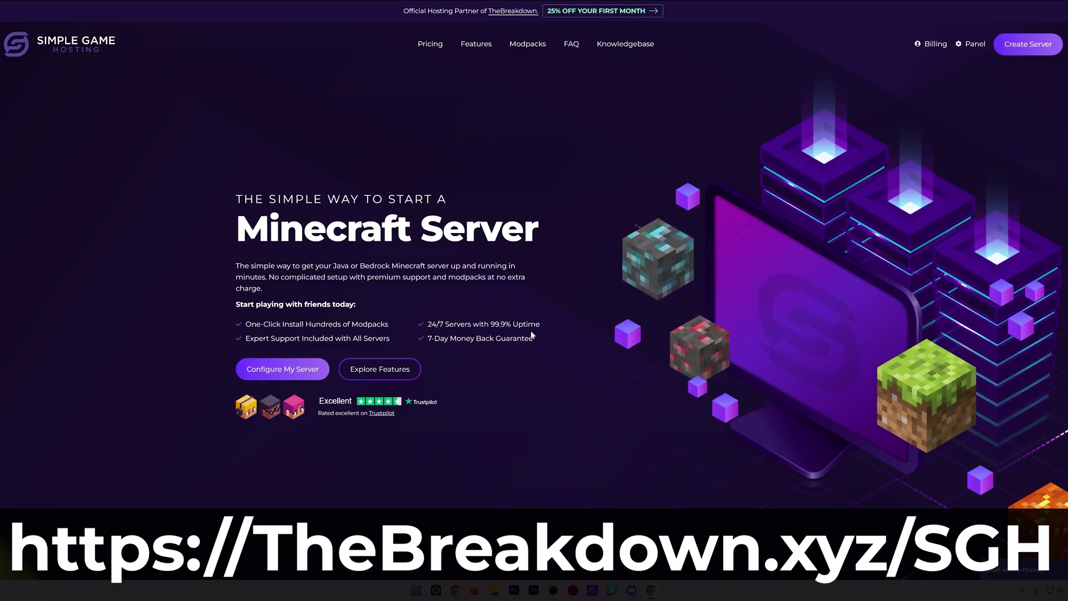
Switch to the Simple Game Hosting website and examine its features, the modpack installer's different sources and the server locations
{"action": "scroll", "coordinate": [385, 342], "scroll_direction": "down", "scroll_amount": 6}
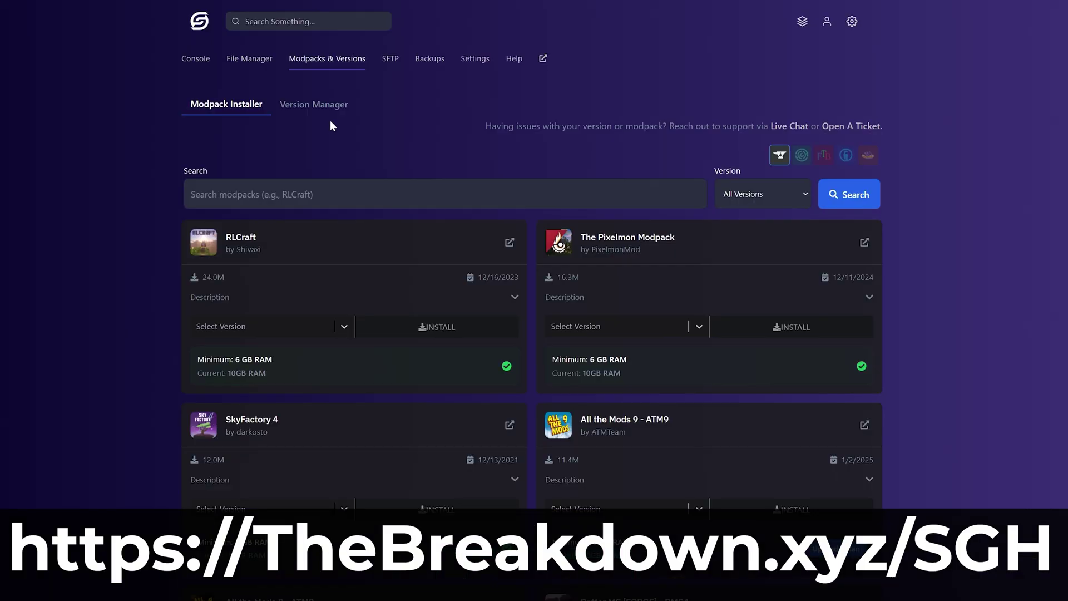
{"action": "left_click", "coordinate": [797, 159]}
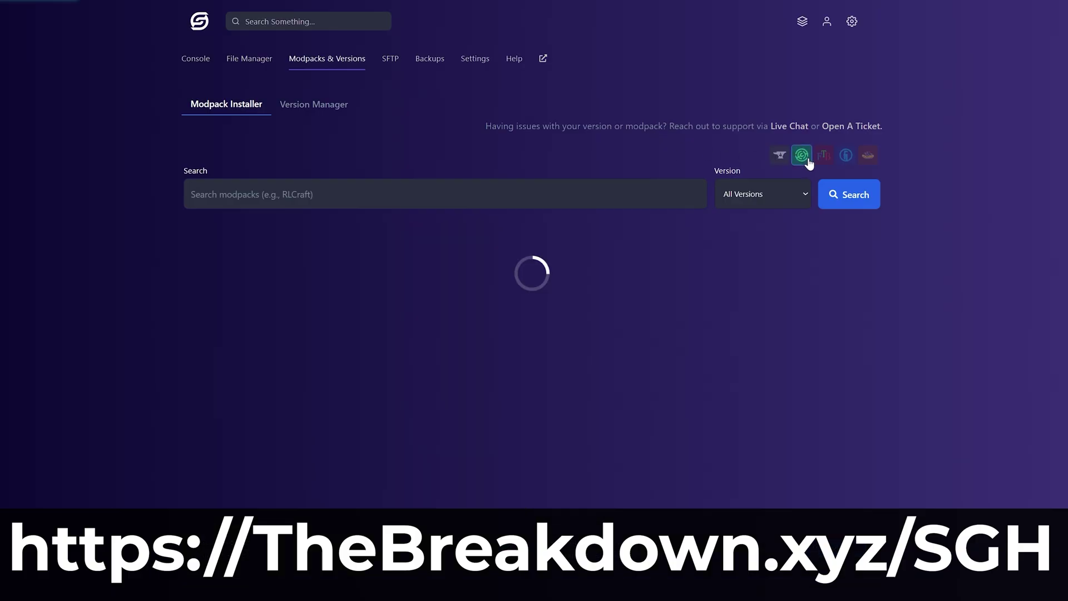
{"action": "left_click", "coordinate": [828, 162]}
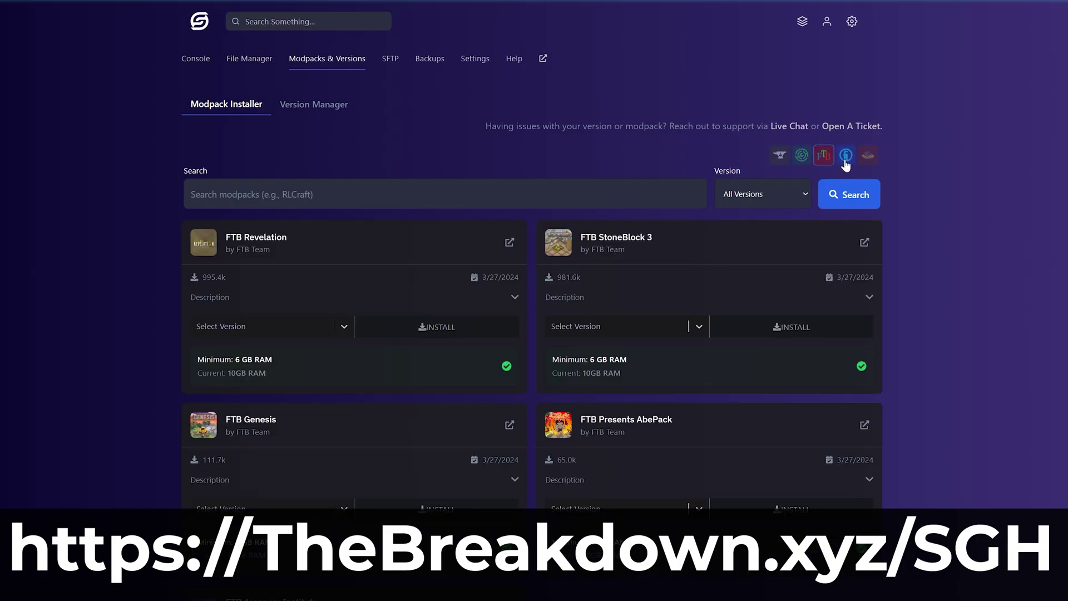
{"action": "left_click", "coordinate": [845, 156]}
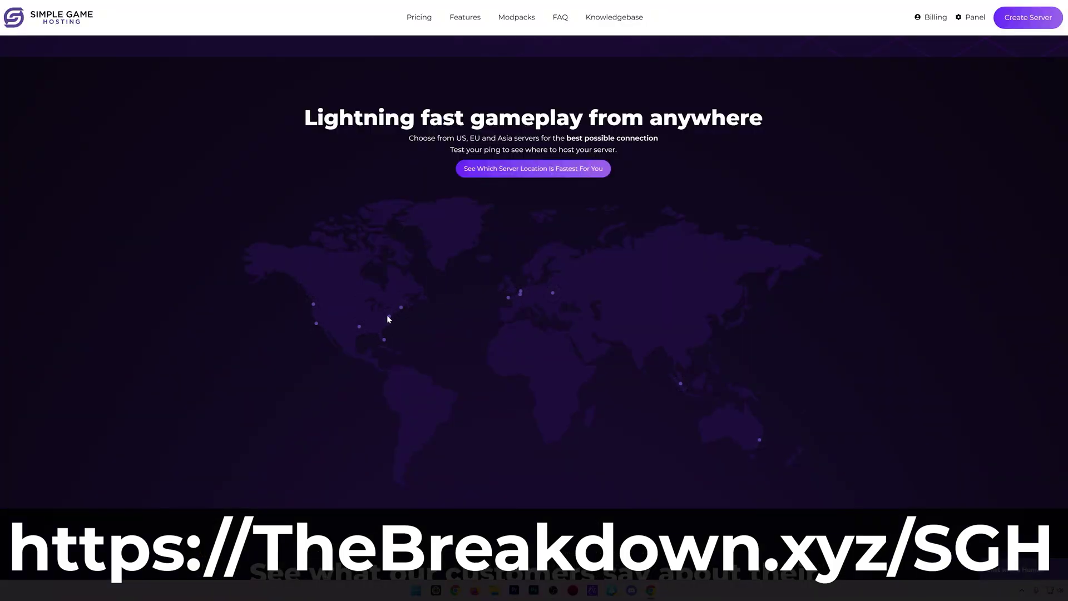
{"action": "mouse_move", "coordinate": [384, 340]}
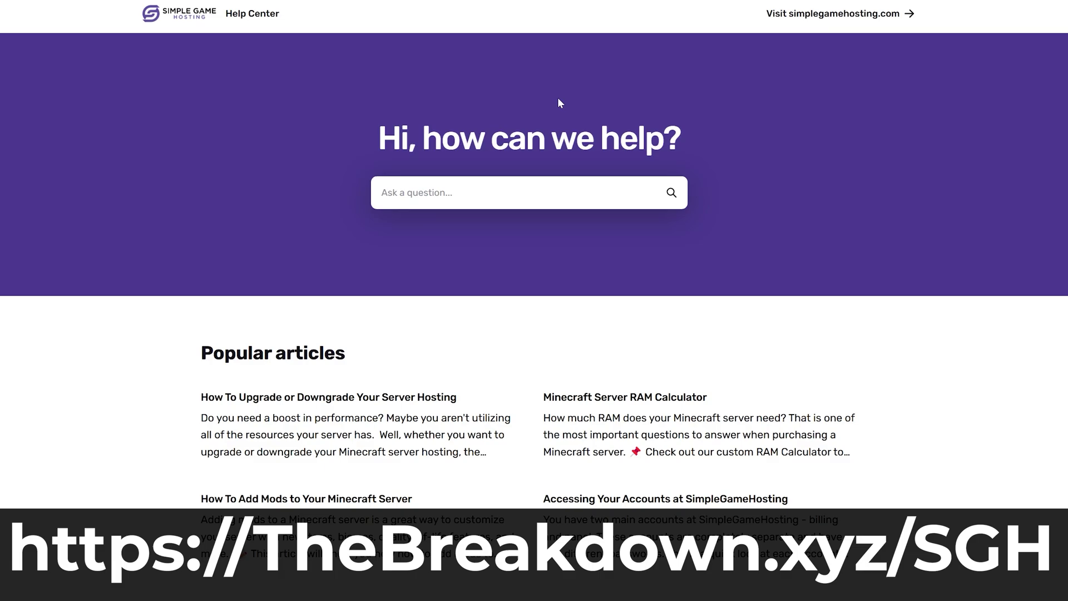
Read the help center article on adding mods to a server, and choose Forge in the version manager's Minecraft version selector
{"action": "scroll", "coordinate": [98, 427], "scroll_direction": "down", "scroll_amount": 6}
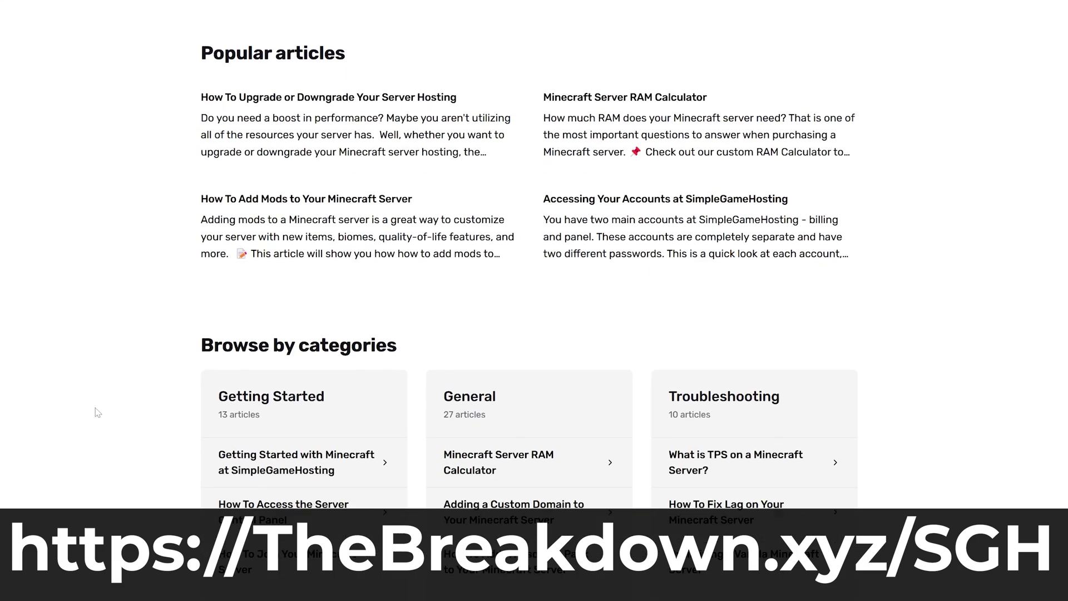
{"action": "scroll", "coordinate": [98, 396], "scroll_direction": "up", "scroll_amount": 6}
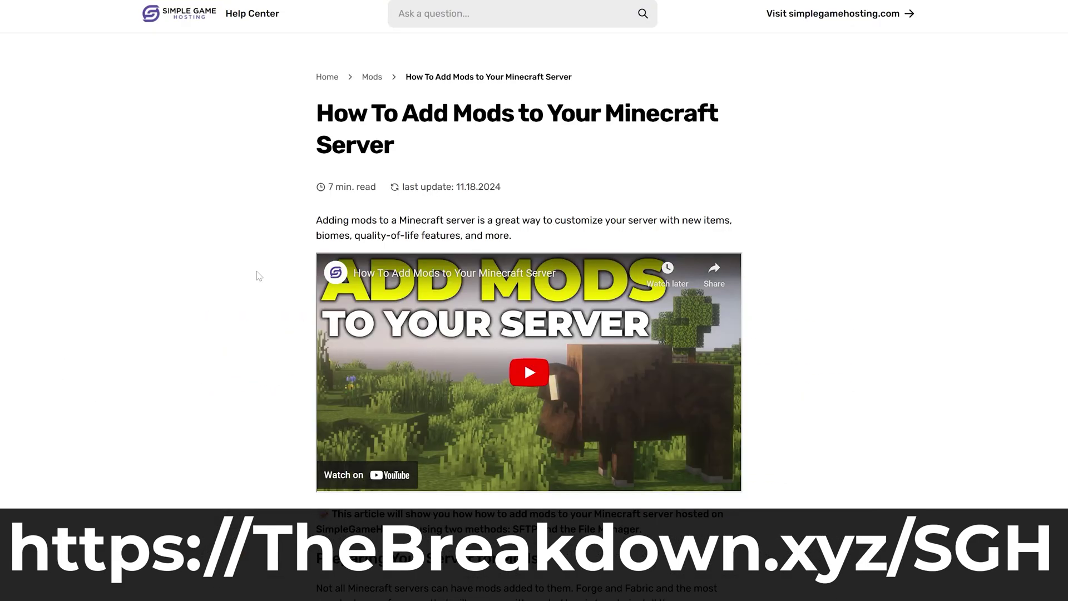
{"action": "scroll", "coordinate": [259, 276], "scroll_direction": "down", "scroll_amount": 5}
{"action": "scroll", "coordinate": [259, 276], "scroll_direction": "down", "scroll_amount": 12}
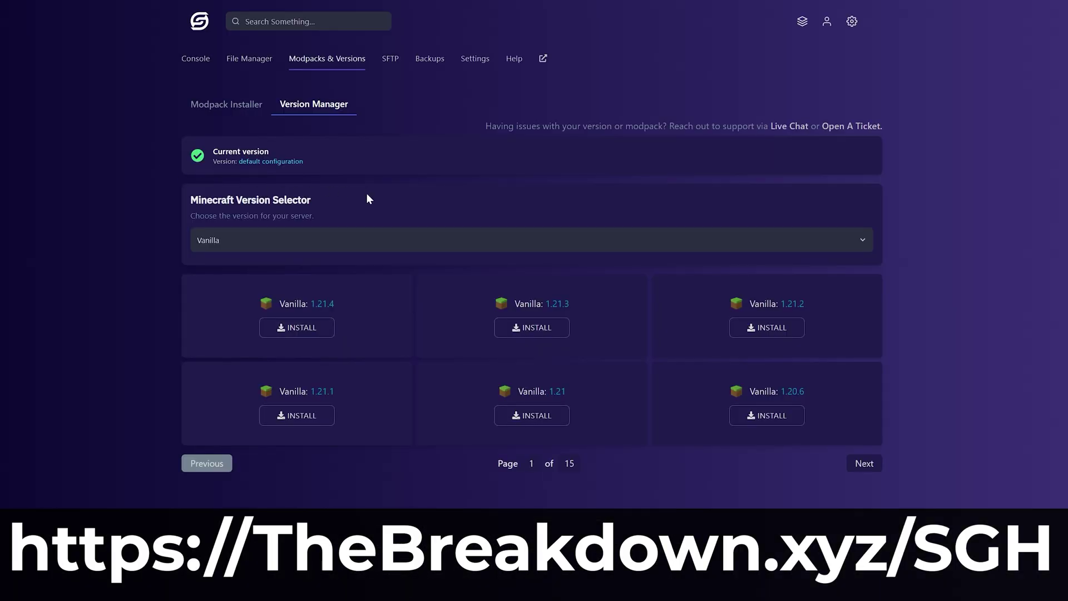
{"action": "left_click", "coordinate": [339, 240]}
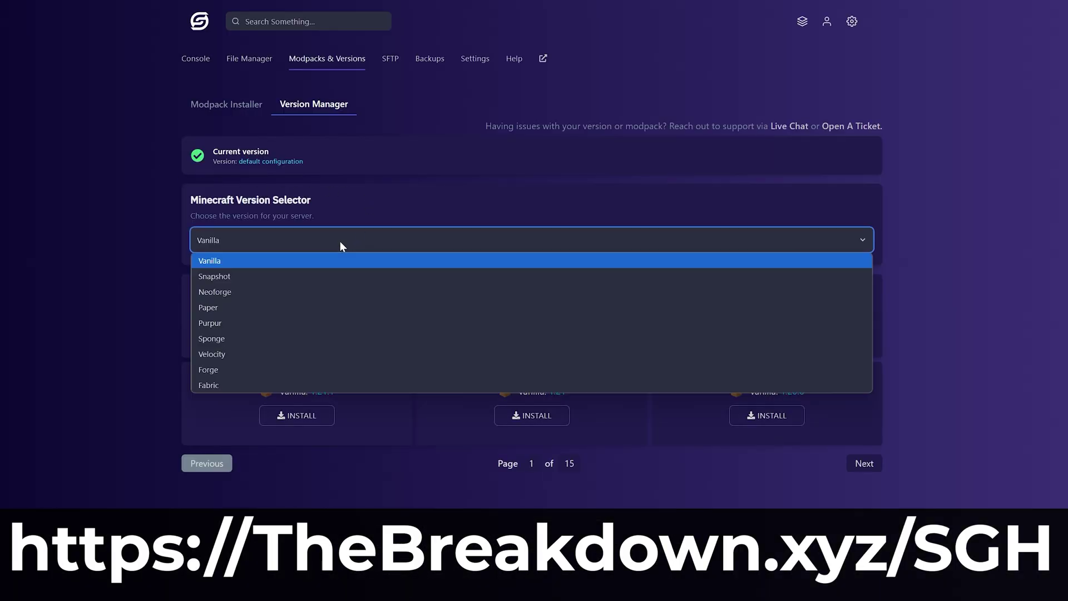
{"action": "left_click", "coordinate": [342, 367]}
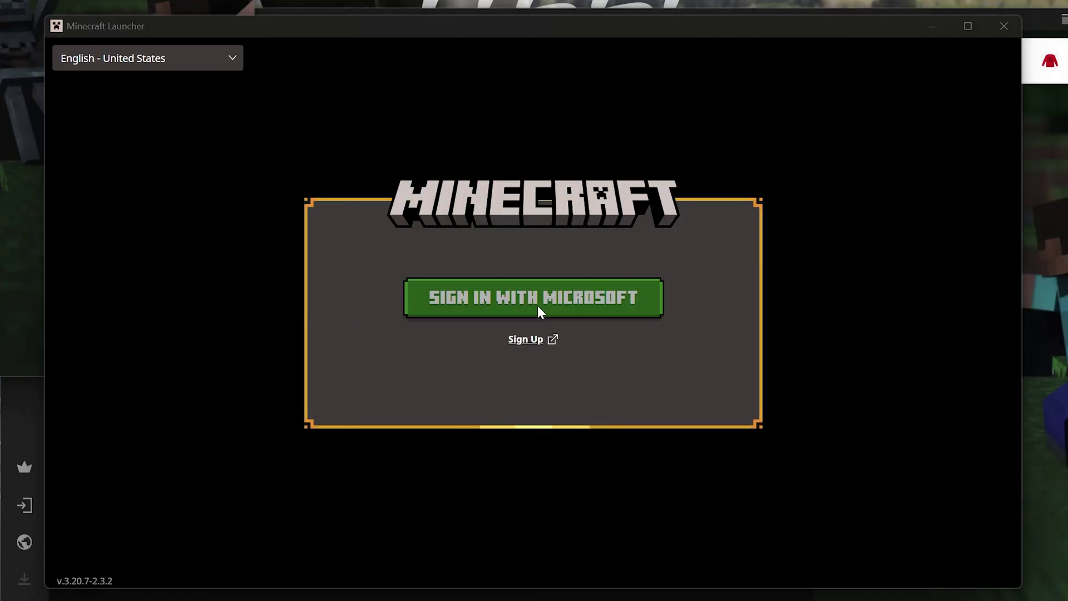
Sign in to the Minecraft Launcher with Microsoft and start the Mod Tutorial installation of Java Edition, accepting the modified-installation notice
{"action": "left_click", "coordinate": [538, 306]}
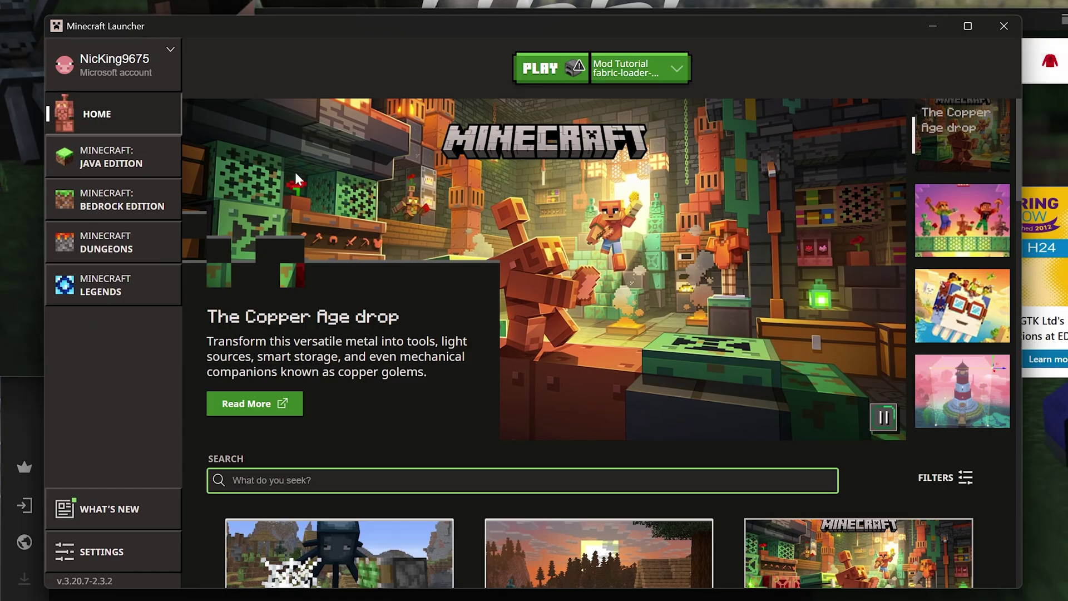
{"action": "left_click", "coordinate": [112, 157]}
{"action": "left_click", "coordinate": [594, 449]}
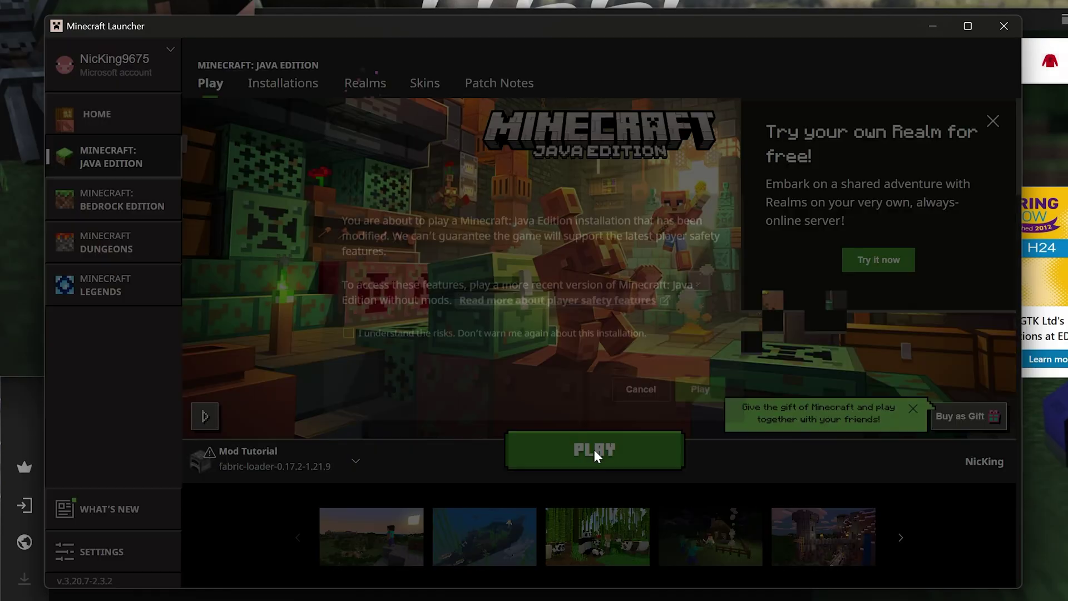
{"action": "left_click", "coordinate": [699, 389]}
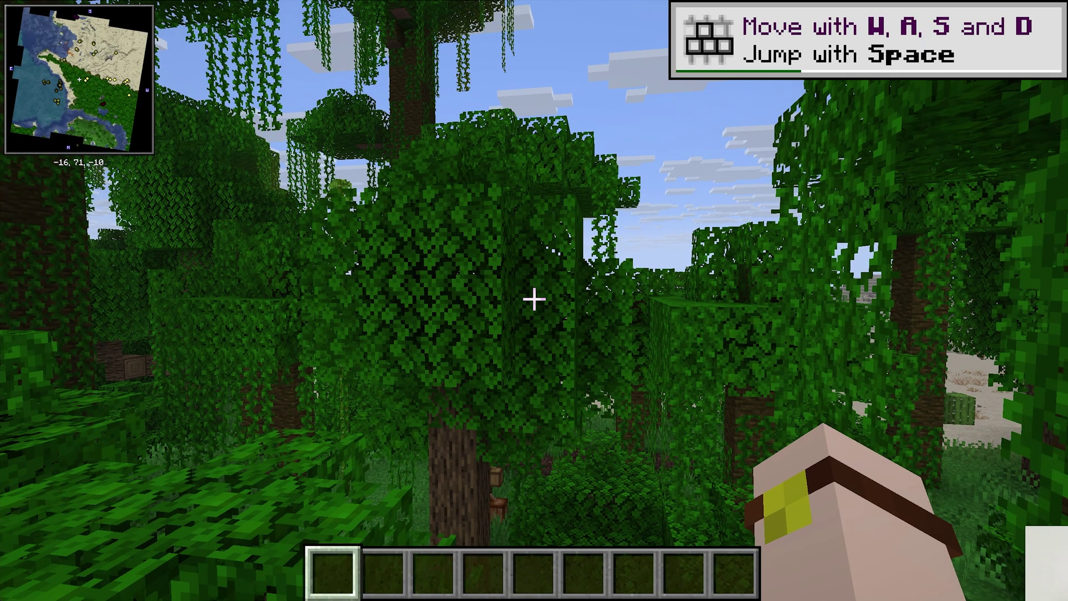
Apply the BSL_v10.0.zip shader pack through the game's video settings and return to the world
{"action": "key", "text": "Escape"}
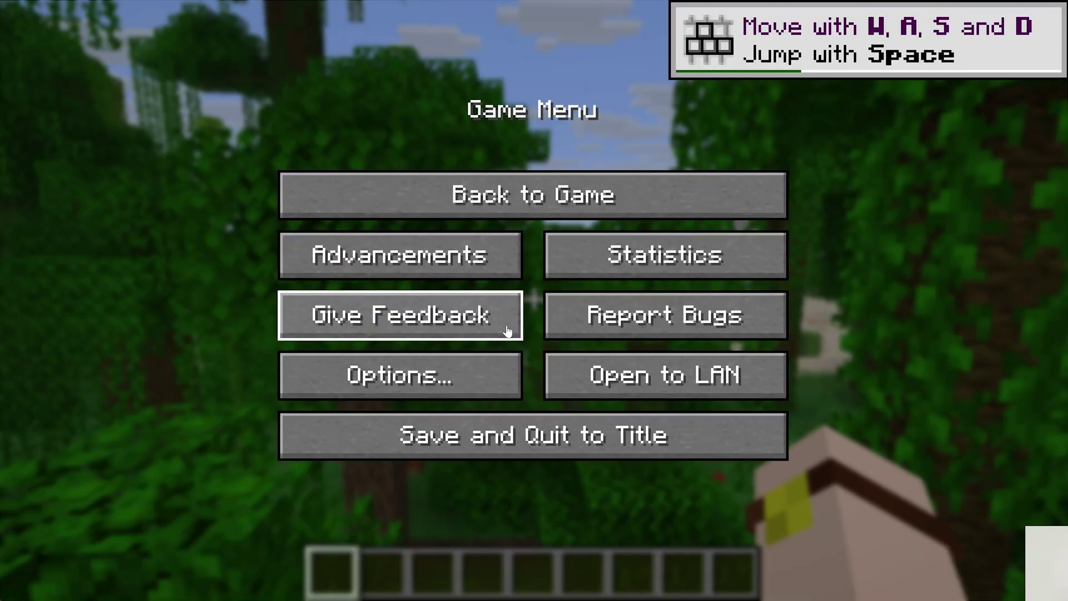
{"action": "left_click", "coordinate": [470, 381]}
{"action": "left_click", "coordinate": [437, 303]}
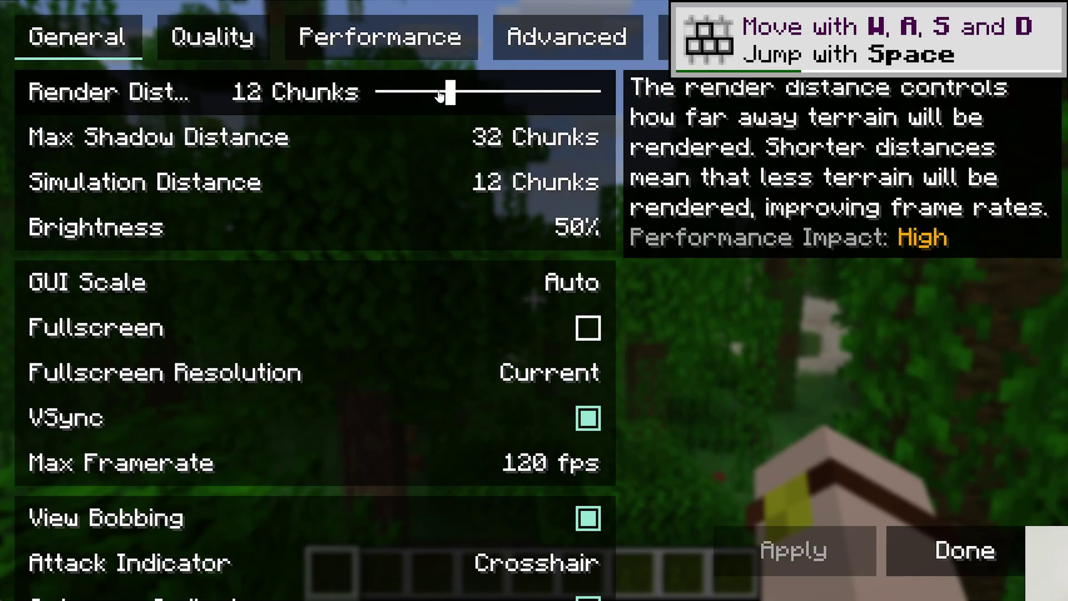
{"action": "left_click", "coordinate": [665, 47]}
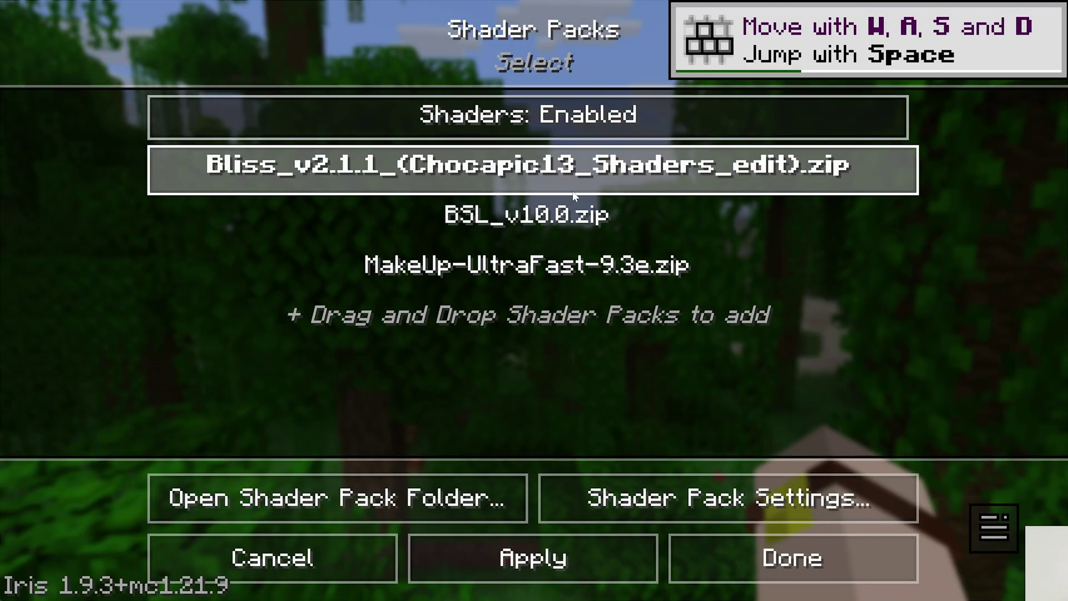
{"action": "left_click", "coordinate": [573, 201]}
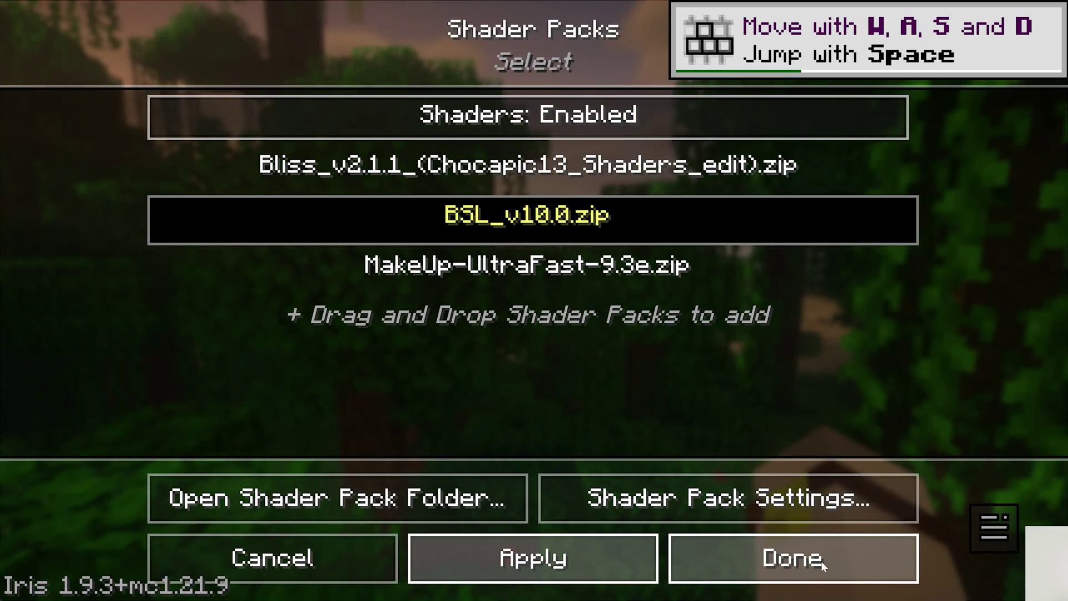
{"action": "left_click", "coordinate": [821, 561]}
{"action": "key", "text": "Escape"}
Put a Mossy Waystone from the creative inventory's Waystones category into the first hotbar slot
{"action": "key", "text": "e"}
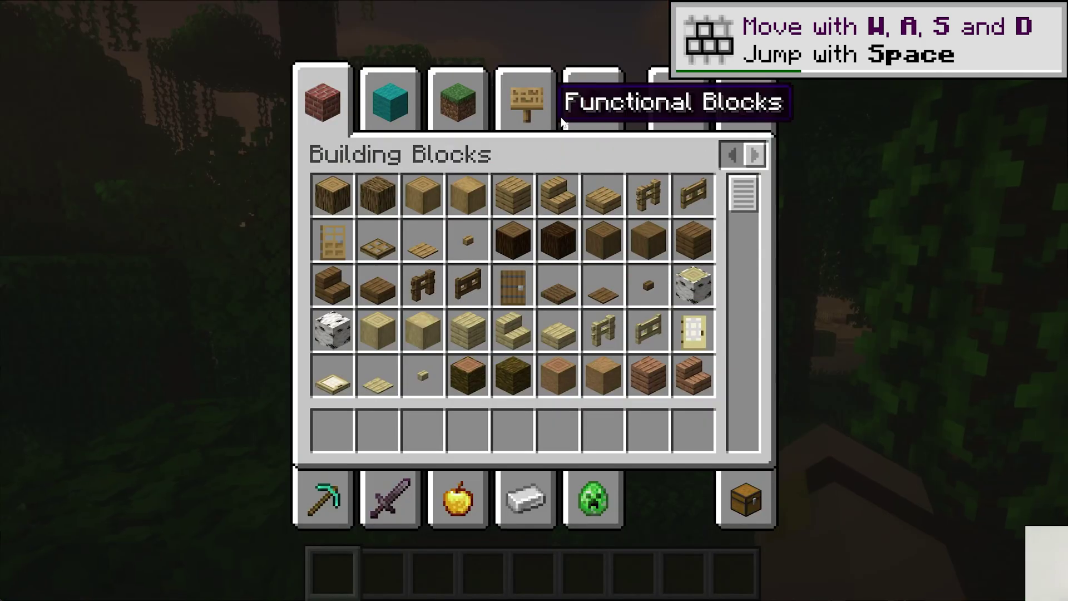
{"action": "left_click", "coordinate": [754, 154]}
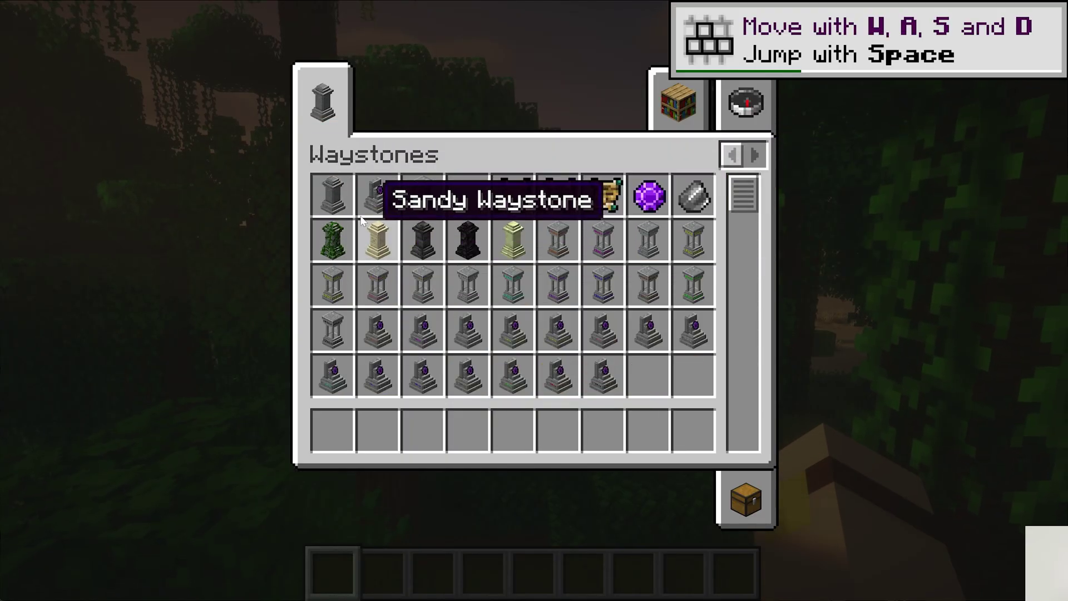
{"action": "left_click", "coordinate": [333, 240]}
{"action": "left_click", "coordinate": [332, 430]}
{"action": "key", "text": "e"}
Place the Mossy Waystone in the jungle, name it Jungle, save it and step back from it
{"action": "right_click", "coordinate": [534, 299]}
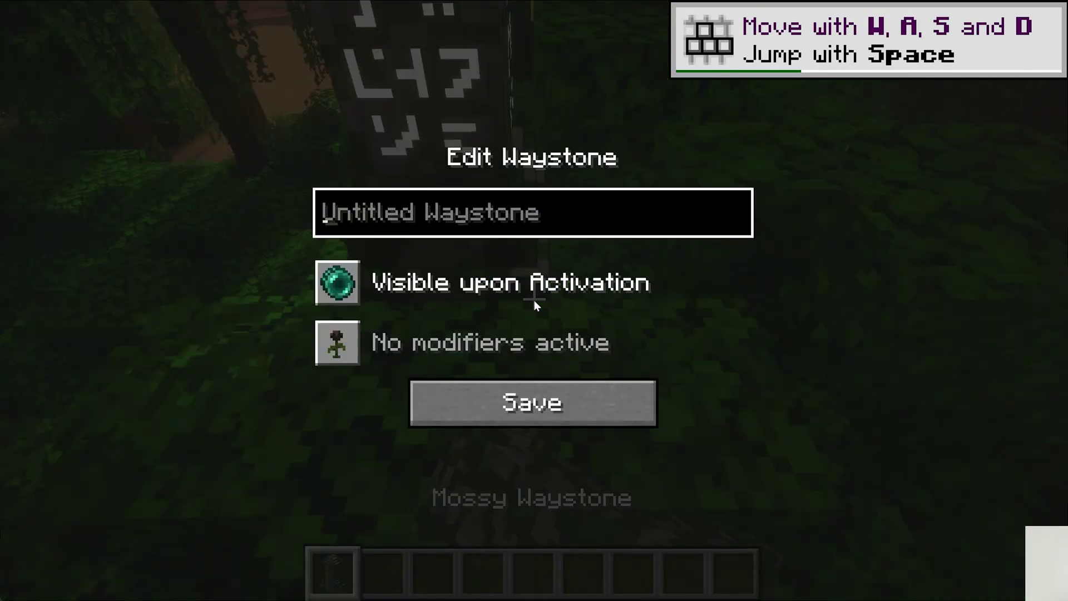
{"action": "type", "text": "Jungle"}
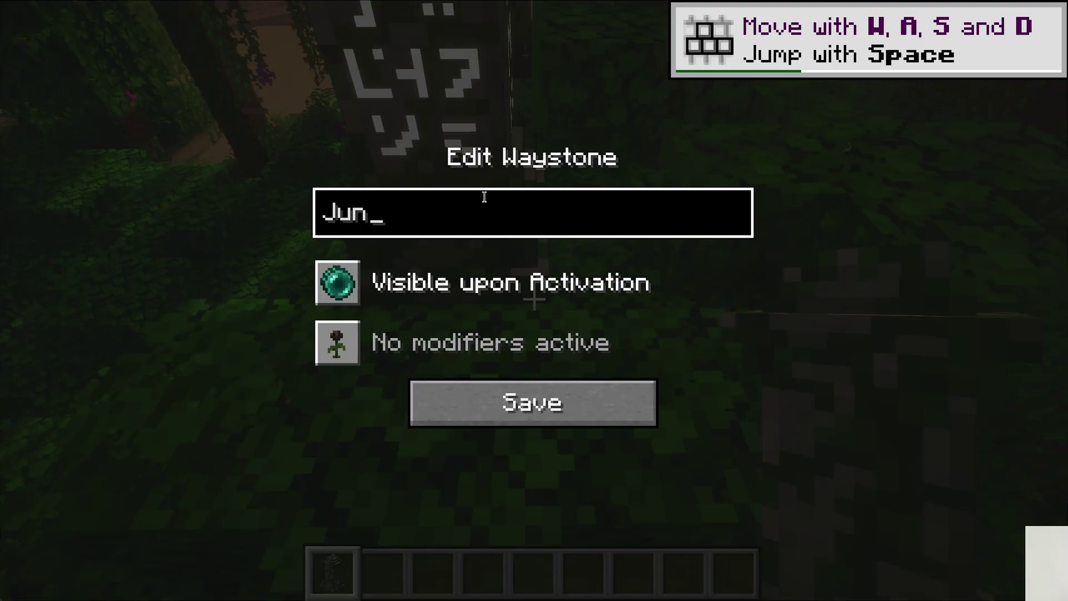
{"action": "left_click", "coordinate": [533, 402]}
{"action": "key", "text": "s"}
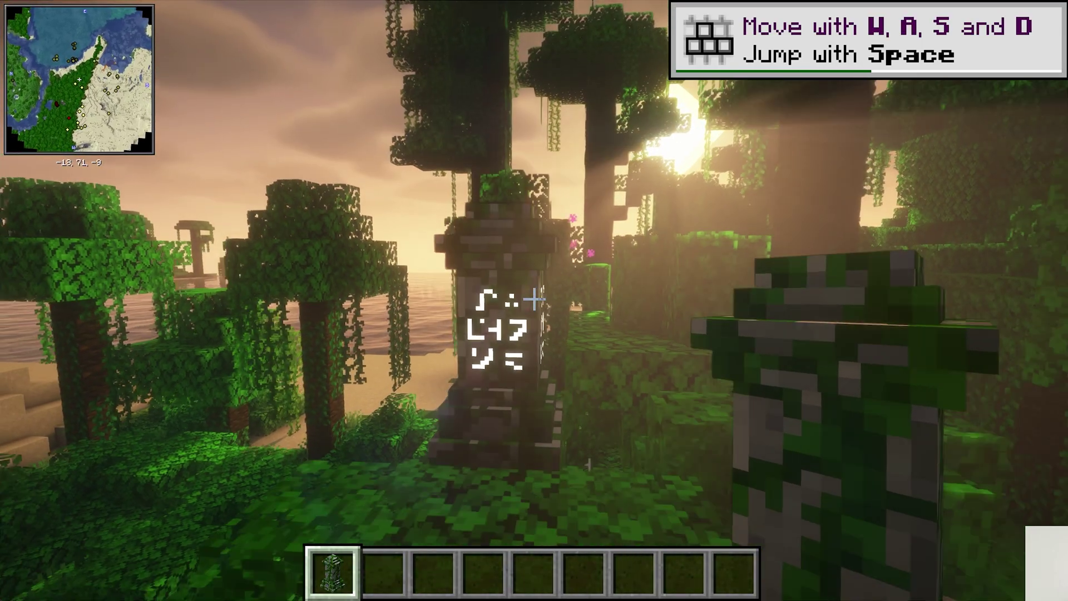